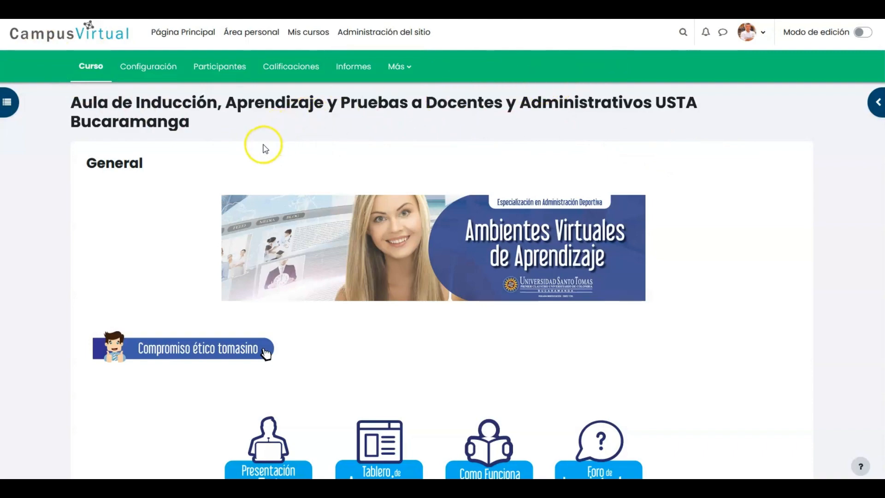
Open the course's grades and switch from the grader report to Configuración Calificaciones
scroll(450, 216, "down", 1)
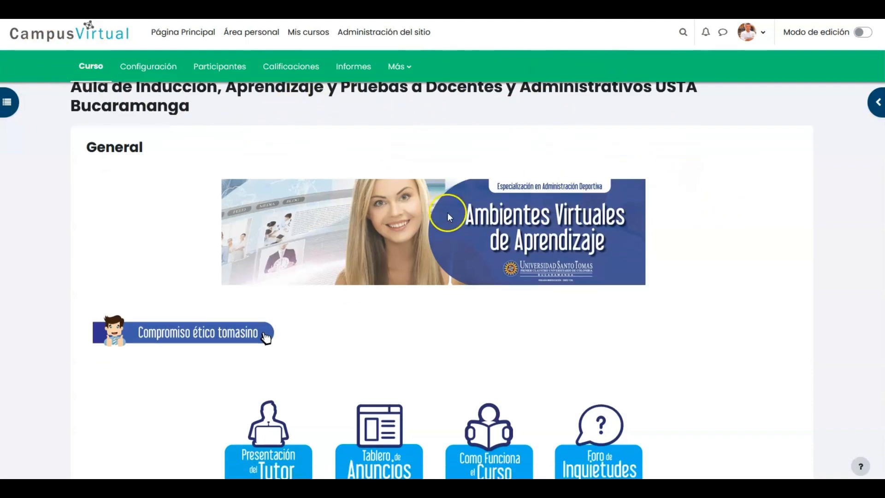
scroll(448, 213, "down", 8)
scroll(448, 213, "up", 3)
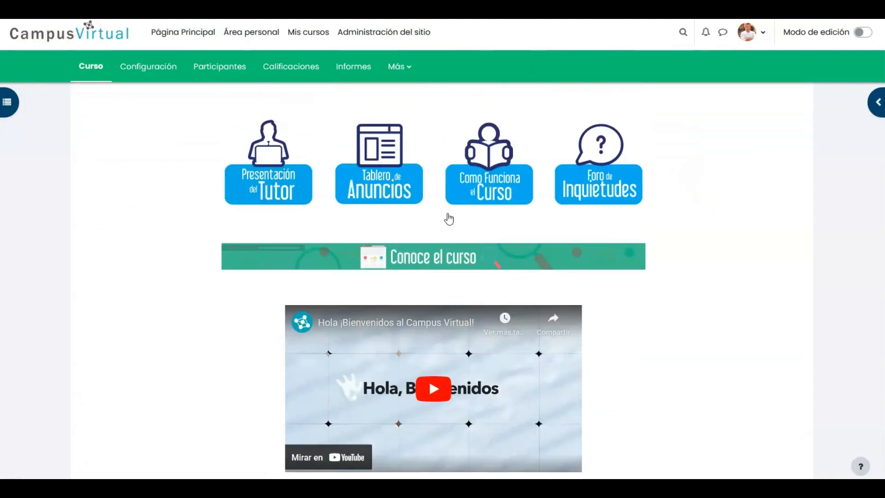
scroll(447, 215, "up", 6)
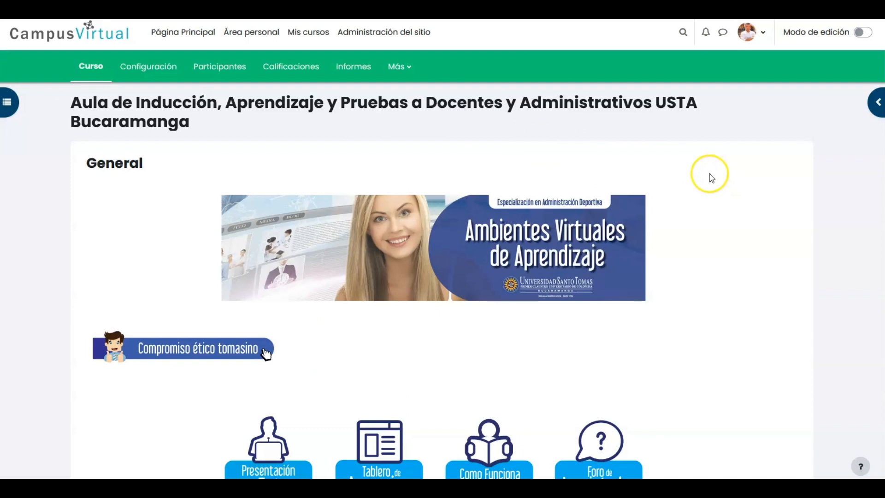
left_click(297, 72)
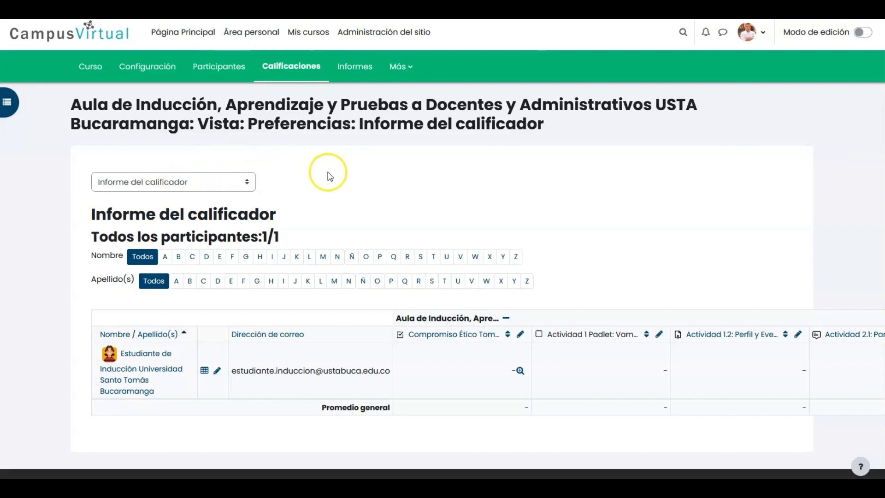
left_click(195, 185)
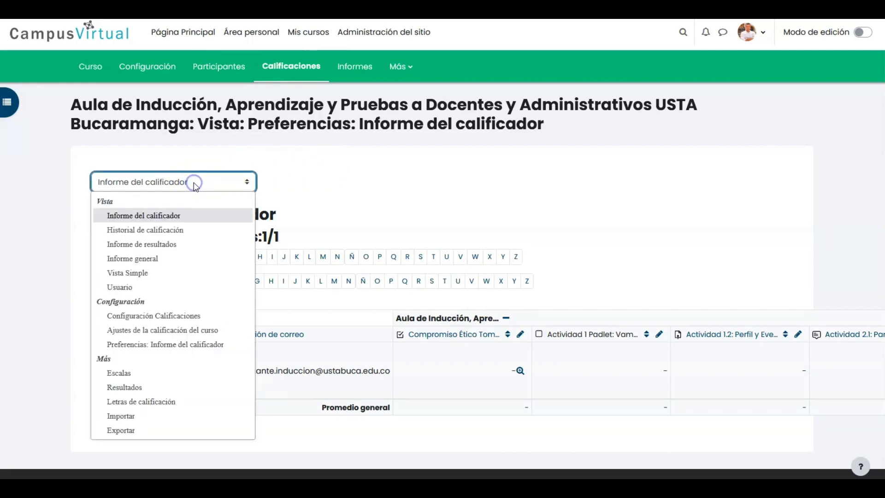
left_click(176, 317)
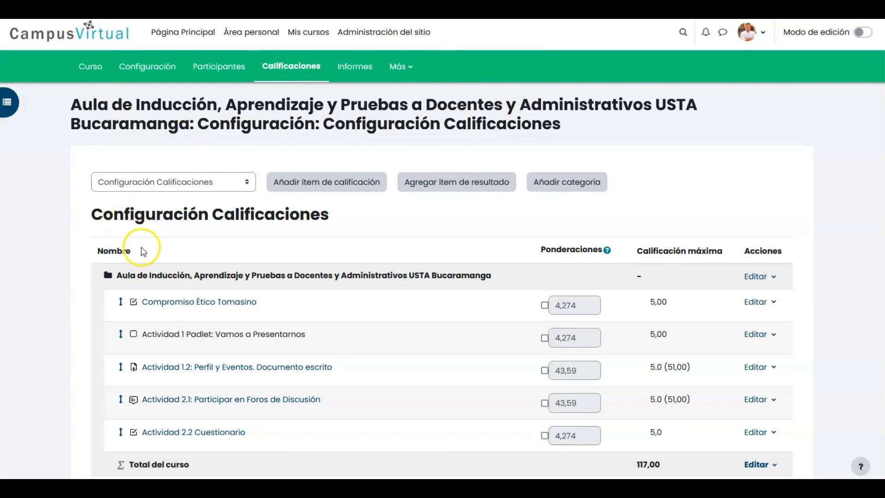
Start a new grade category named Corte 1, keeping Media de calificaciones as its total calculation
scroll(140, 256, "down", 3)
scroll(140, 256, "up", 2)
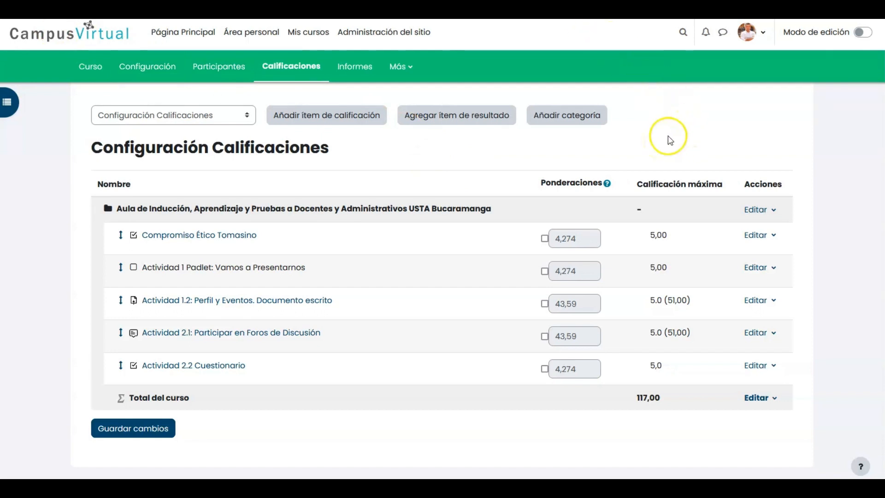
left_click(566, 120)
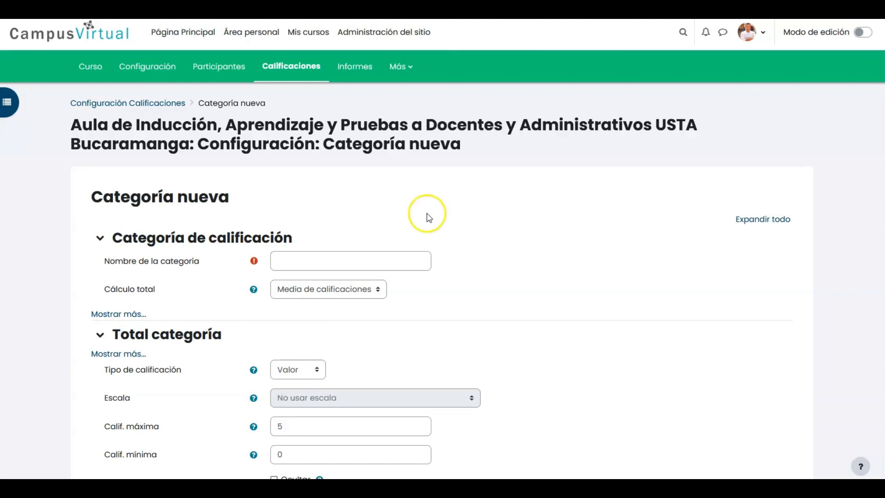
left_click(282, 260)
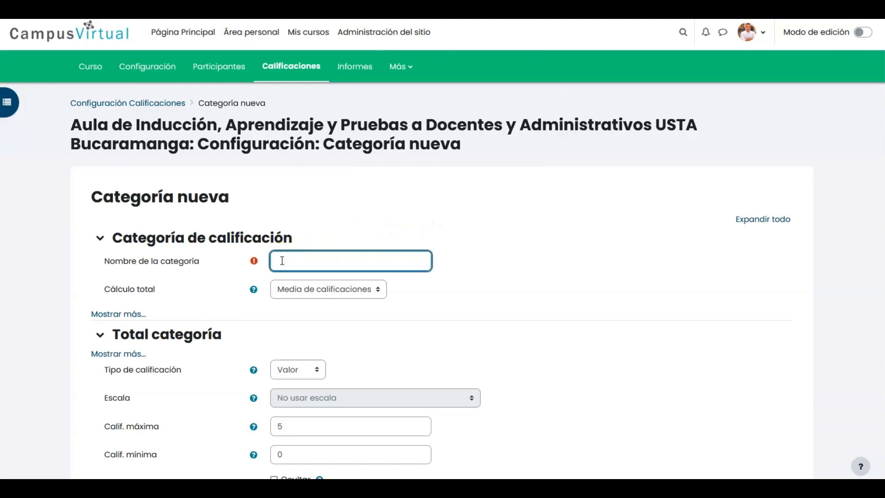
type("Corte1")
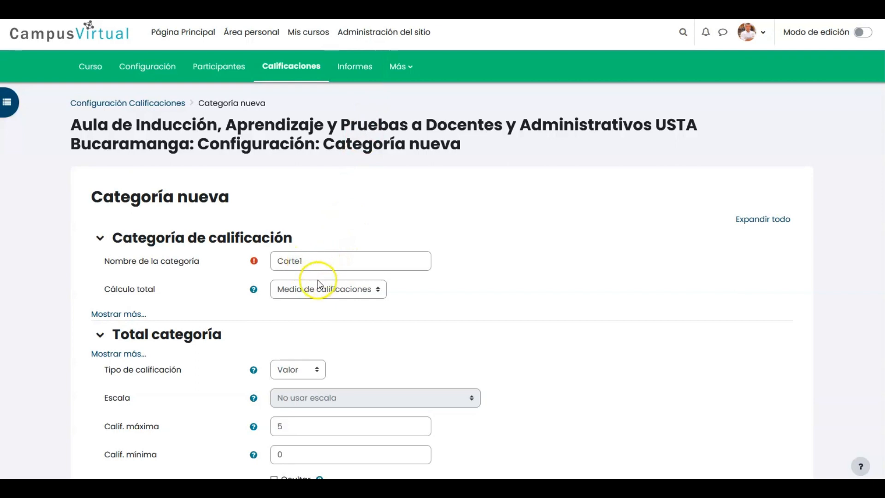
left_click(297, 261)
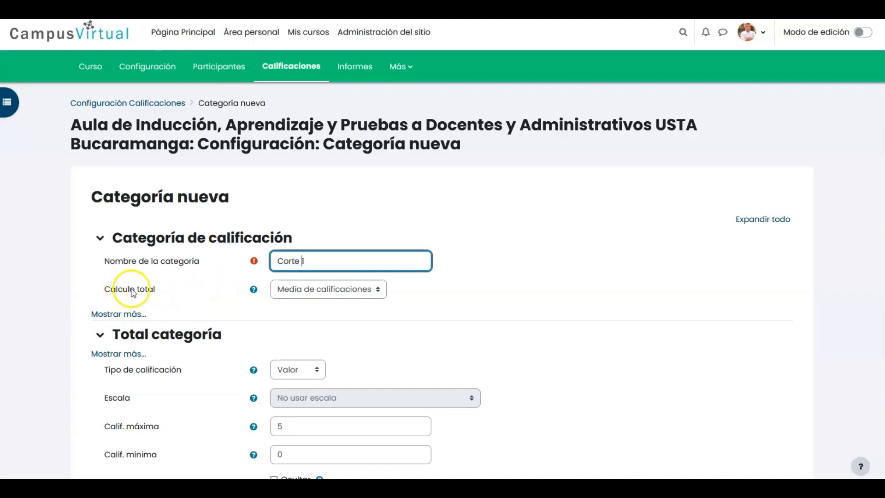
left_click(316, 292)
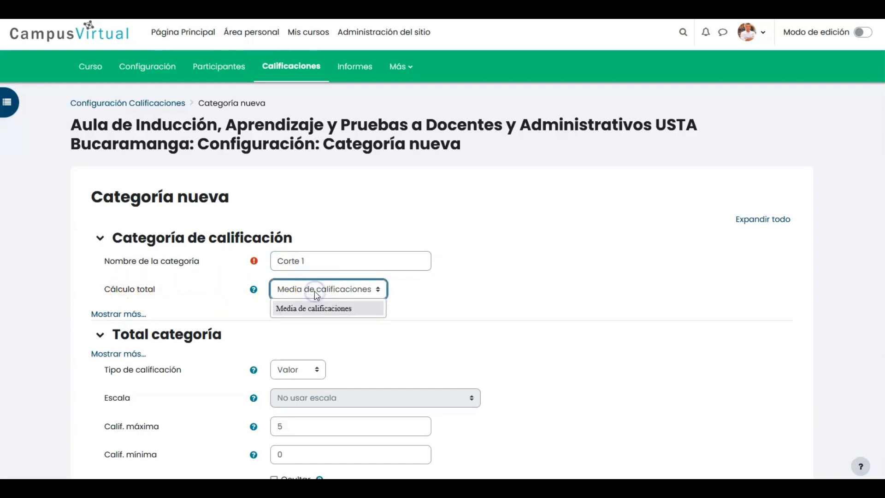
left_click(317, 291)
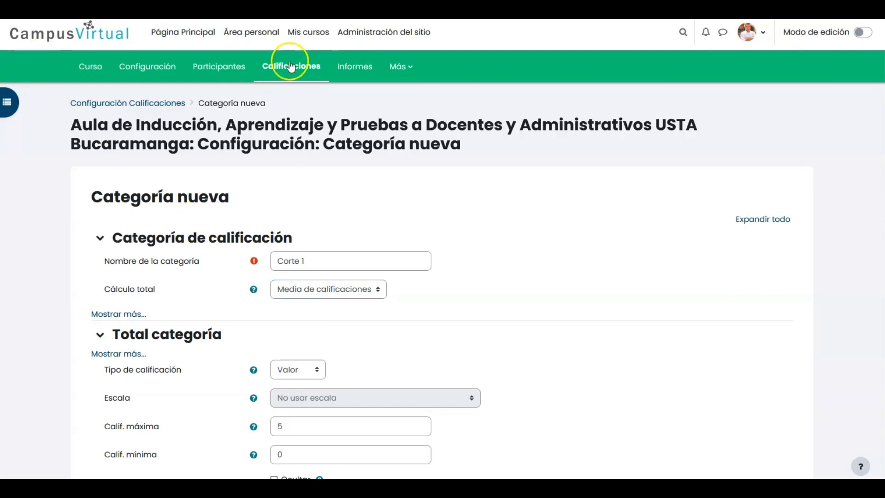
Examine the additional calculation options of the new grade category and collapse them again
left_click(122, 315)
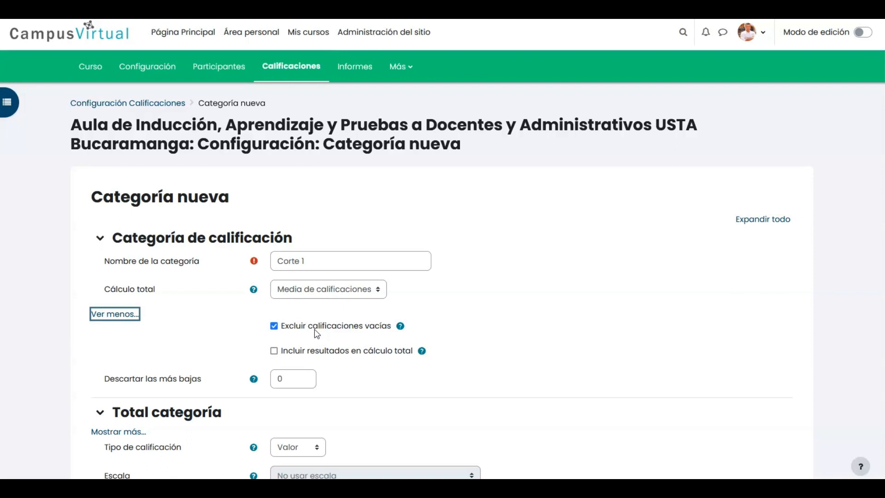
left_click(131, 318)
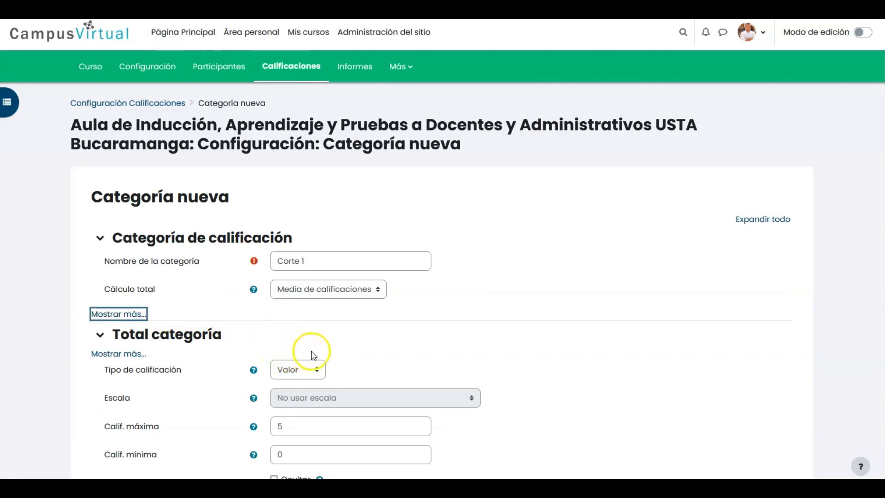
left_click(387, 358)
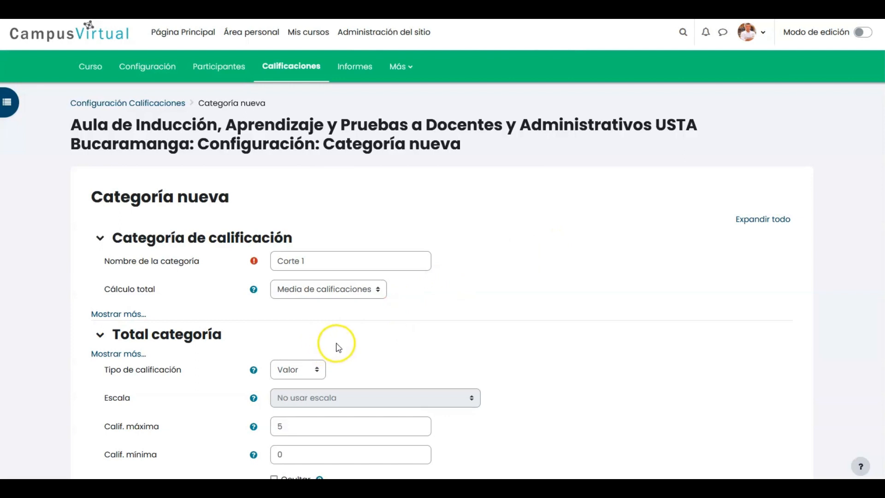
Set the category total's grade type to Escala with the scale Decimal 0 a 5, and save the category
left_click(292, 374)
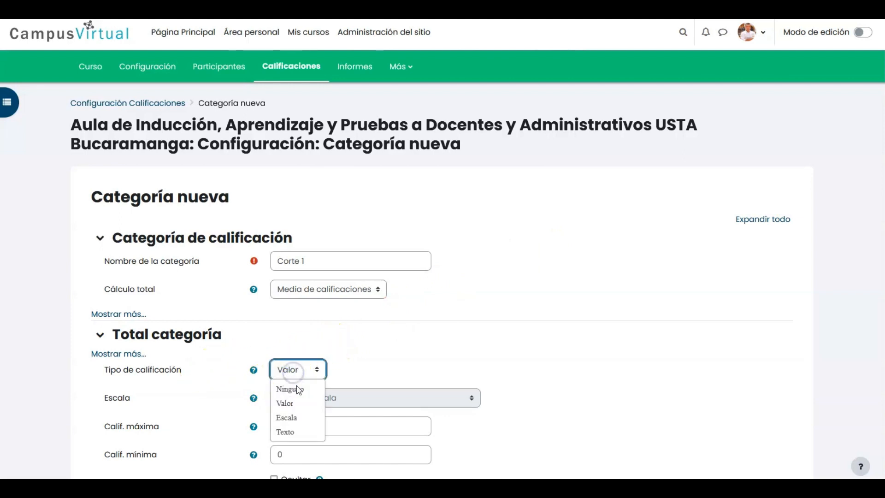
left_click(302, 418)
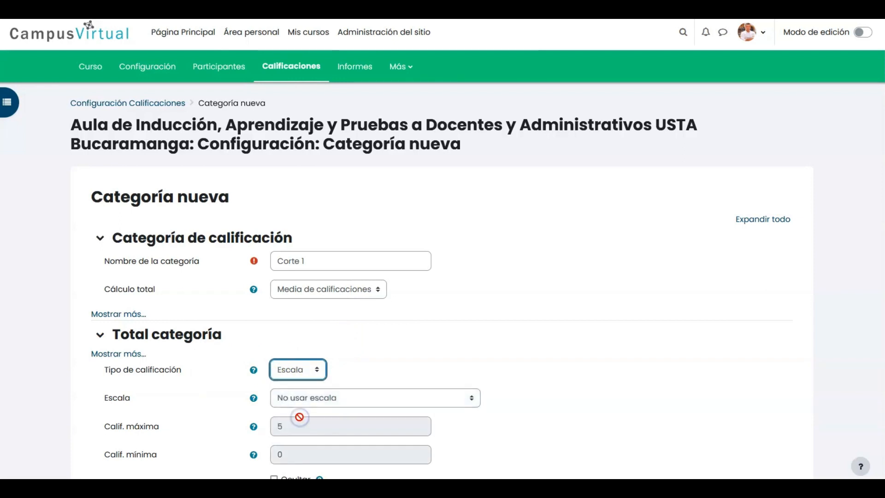
left_click(318, 401)
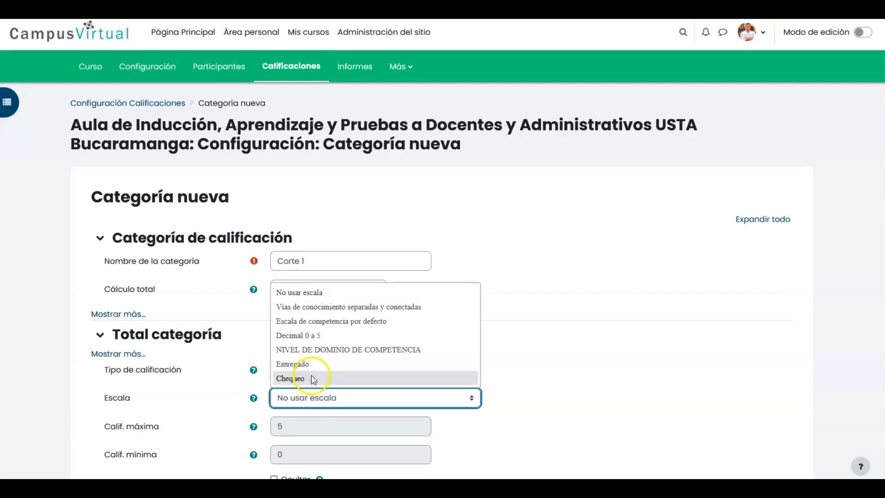
left_click(318, 337)
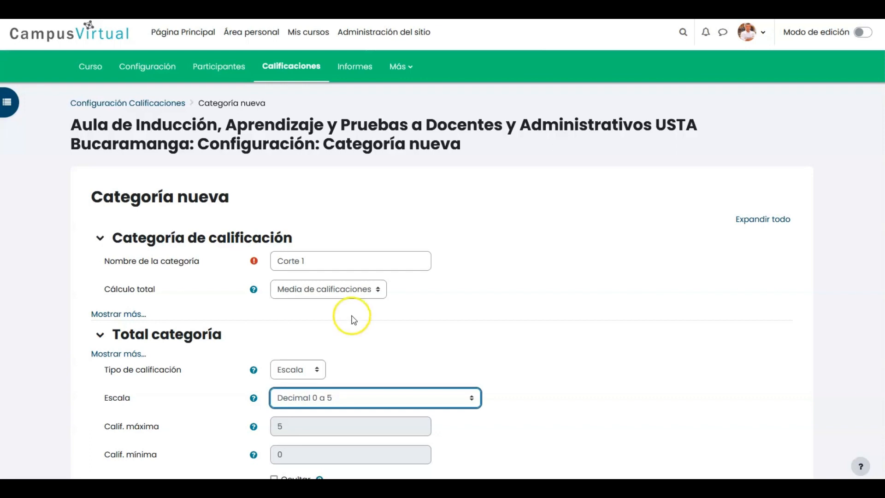
left_click(688, 157)
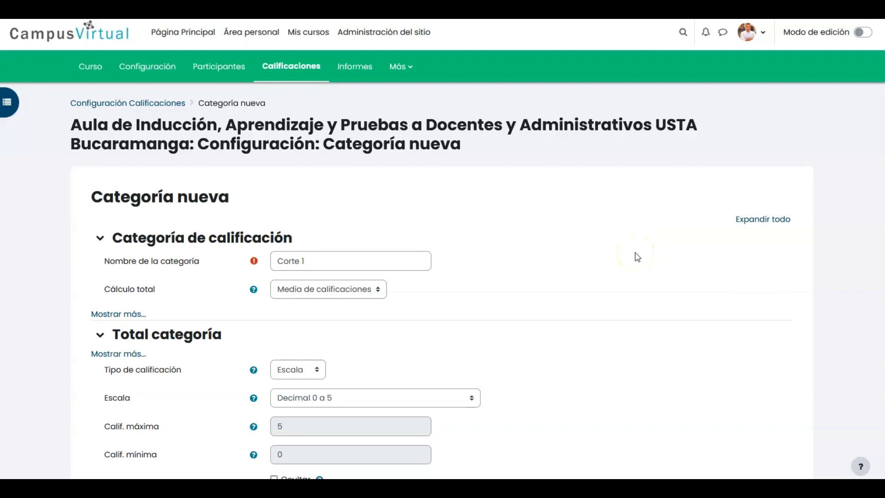
scroll(629, 277, "down", 3)
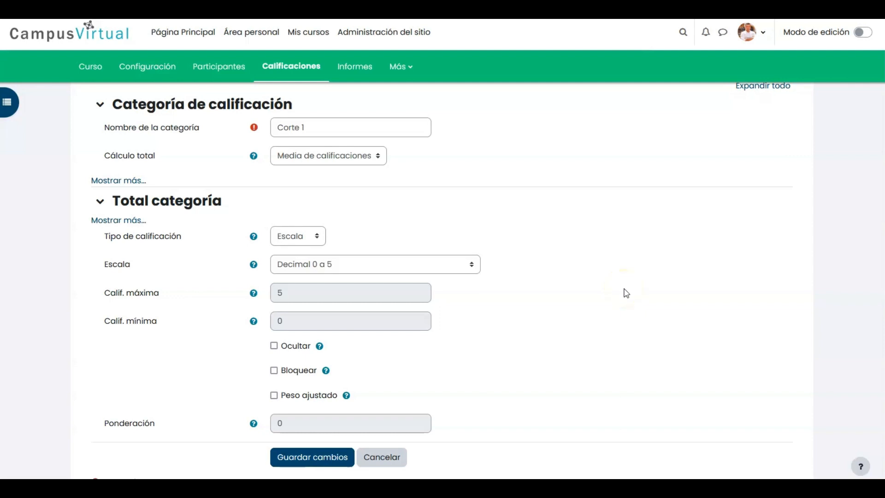
scroll(626, 292, "down", 2)
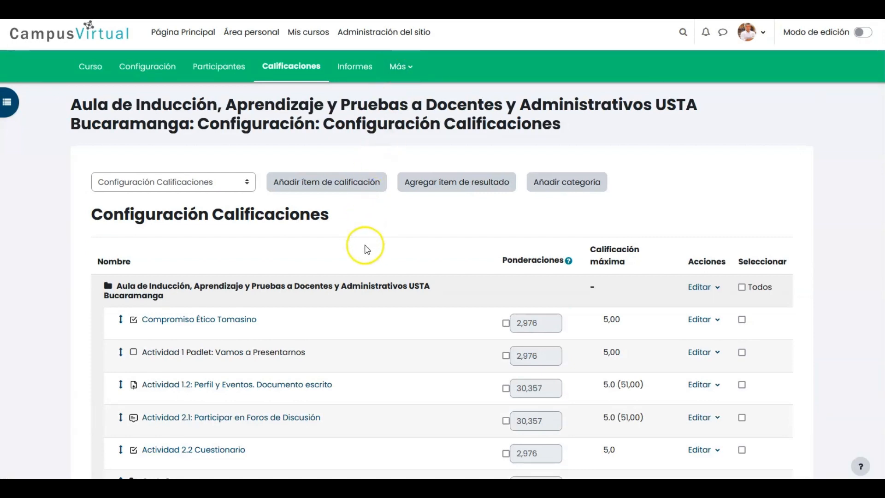
Move Actividad 1 Padlet: Vamos a Presentarnos into the Corte 1 category
scroll(372, 251, "down", 5)
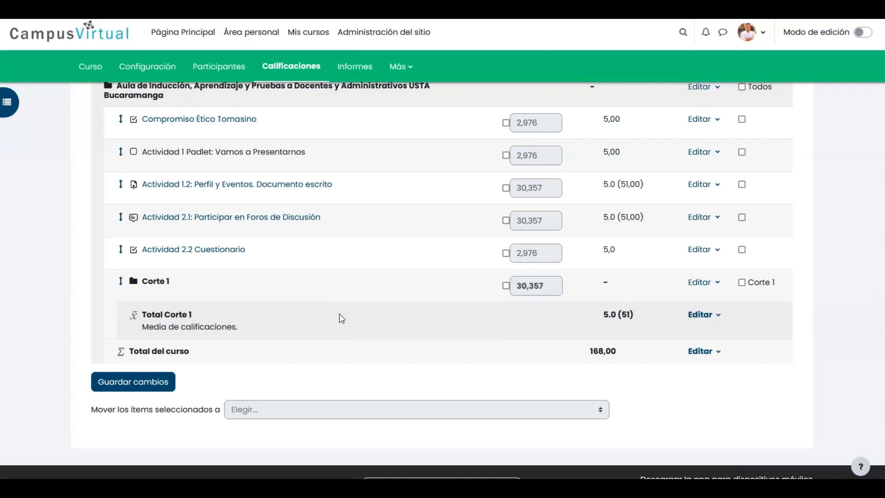
left_click(299, 298)
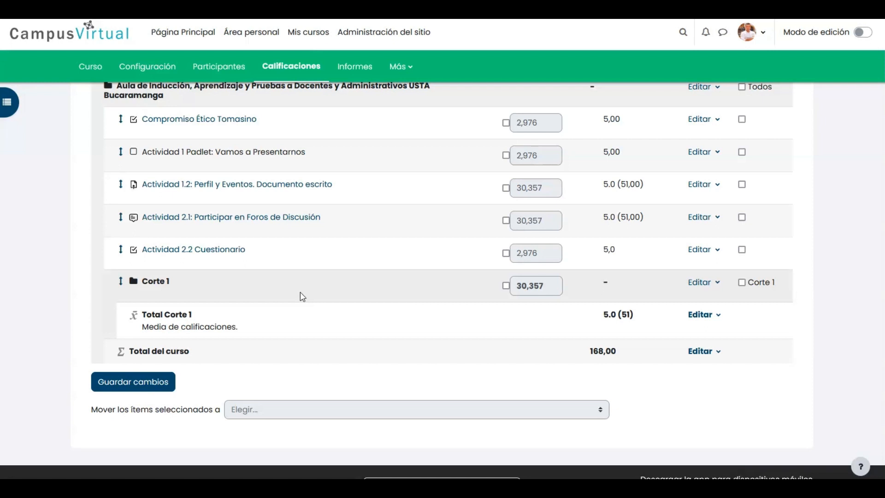
scroll(300, 292, "up", 5)
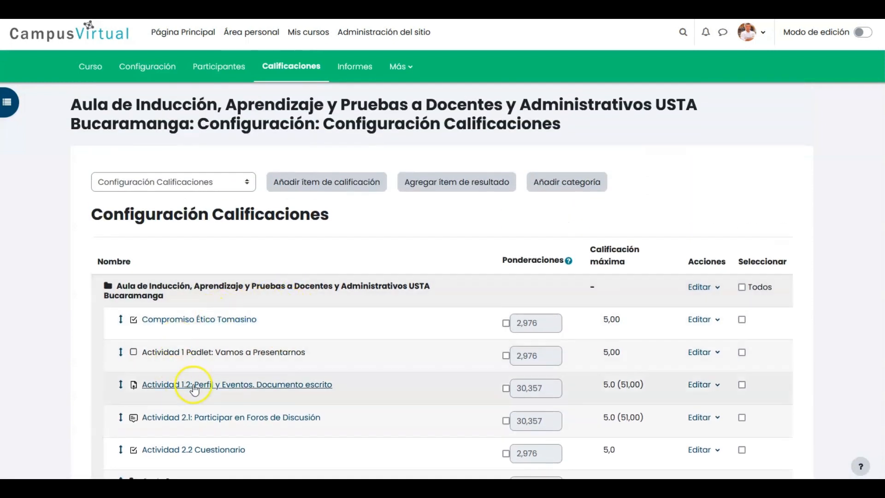
left_click(121, 352)
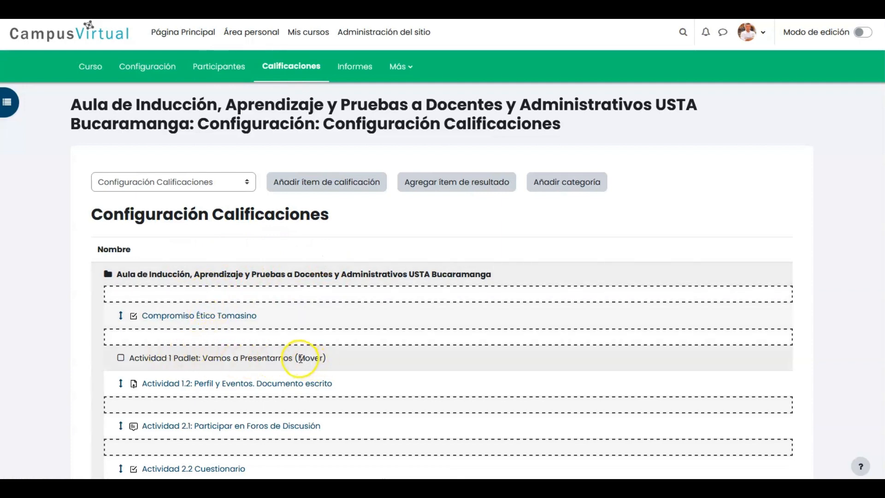
scroll(320, 356, "down", 1)
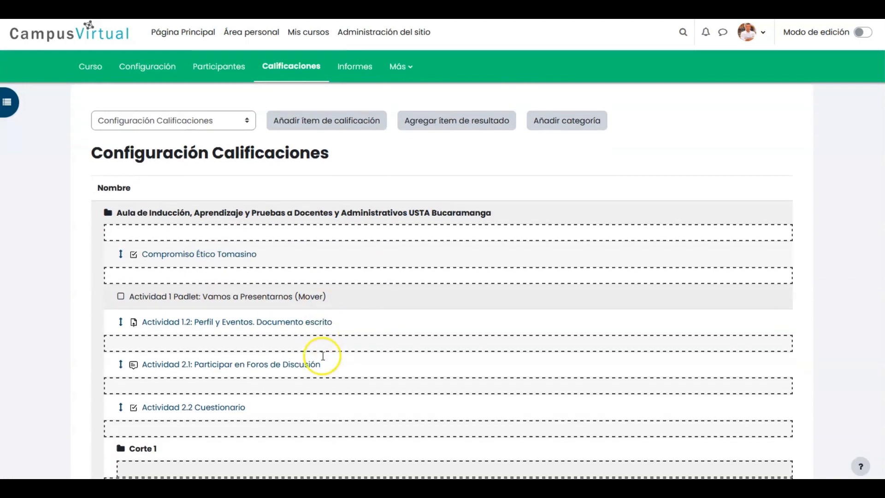
scroll(322, 356, "down", 1)
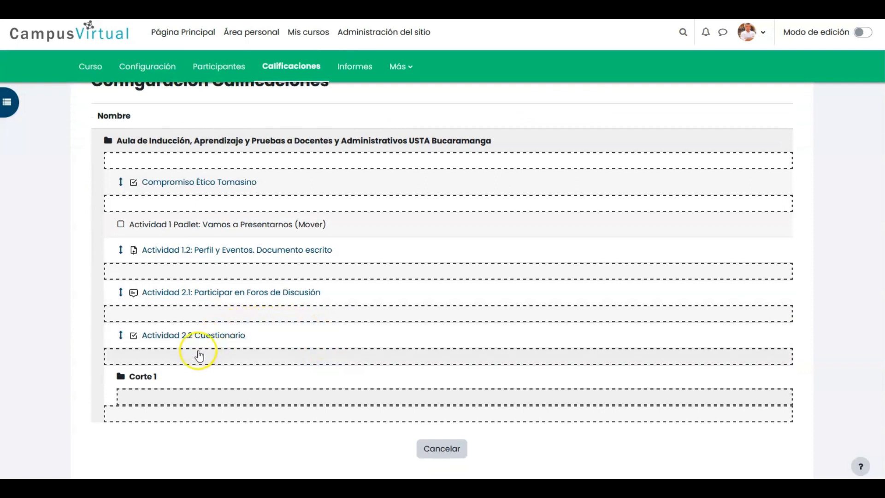
left_click(167, 396)
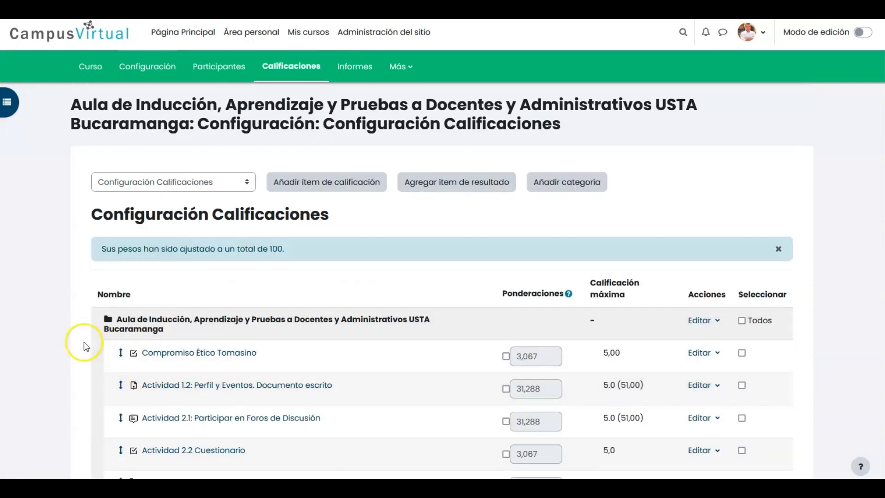
Move Actividad 1.2: Perfil y Eventos below the Padlet activity in Corte 1, and save the gradebook changes
scroll(84, 346, "down", 2)
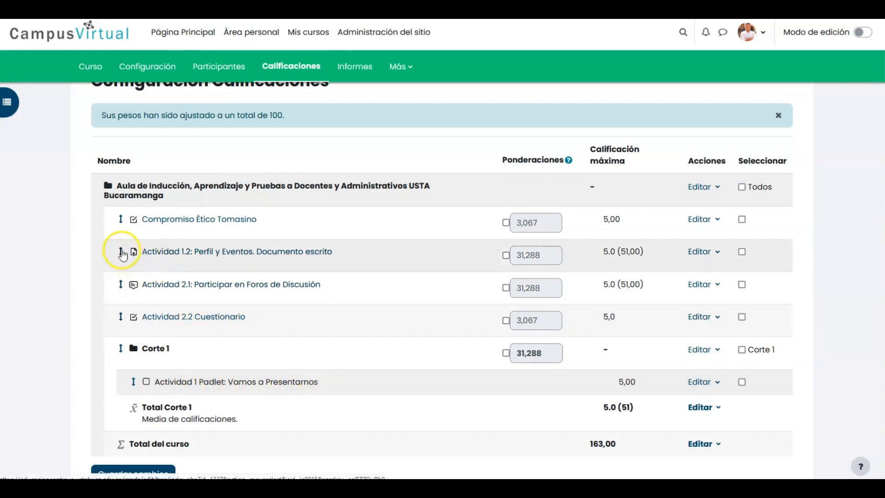
left_click(122, 254)
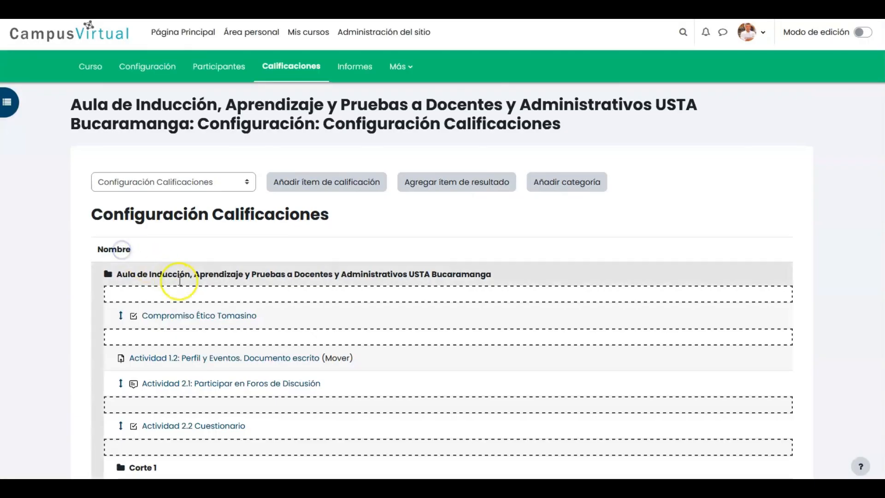
scroll(265, 339, "down", 3)
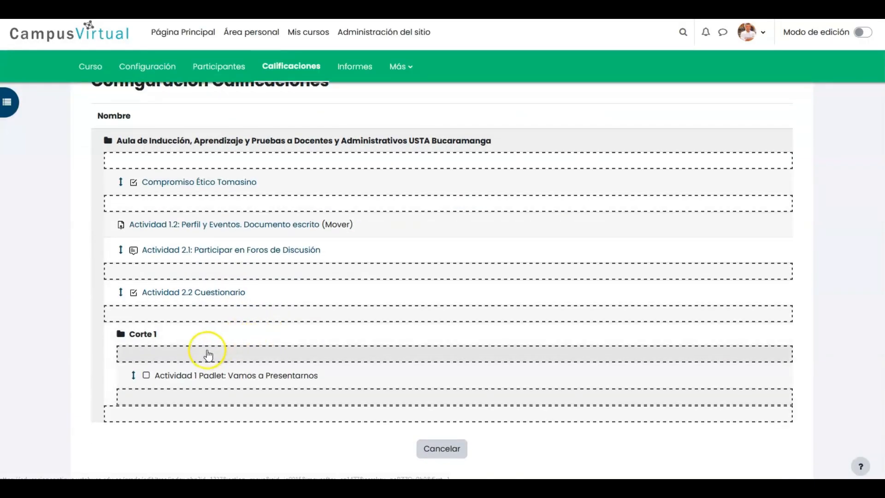
left_click(145, 396)
scroll(174, 391, "down", 4)
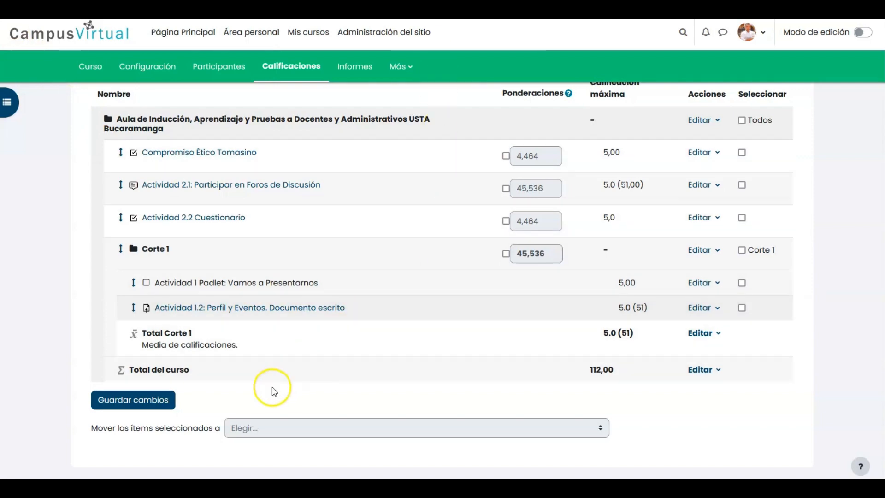
left_click(155, 404)
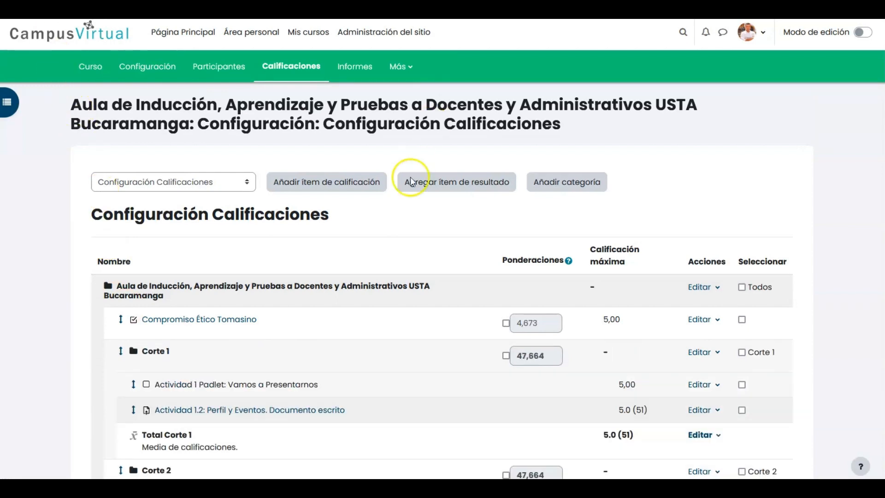
Examine the gradebook structure, checking the activities and totals of Corte 1 and Corte 2 and the course total
scroll(322, 350, "down", 3)
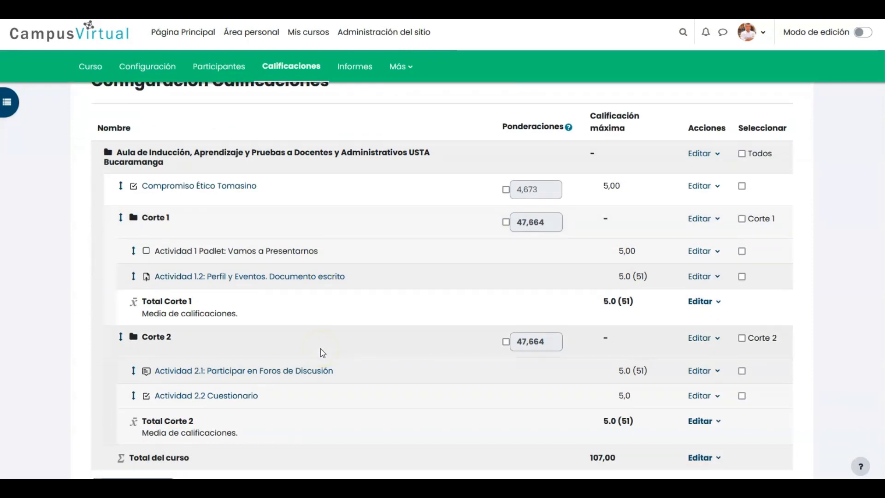
scroll(322, 353, "down", 2)
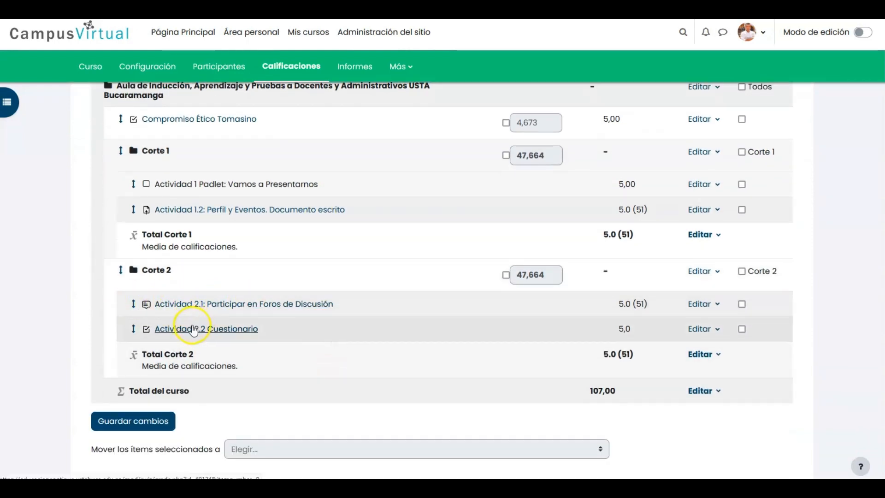
scroll(374, 330, "up", 3)
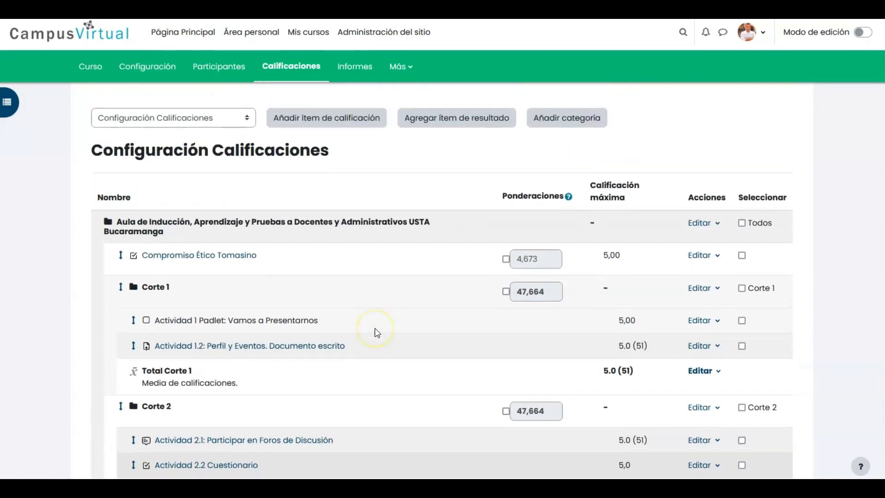
scroll(375, 328, "down", 2)
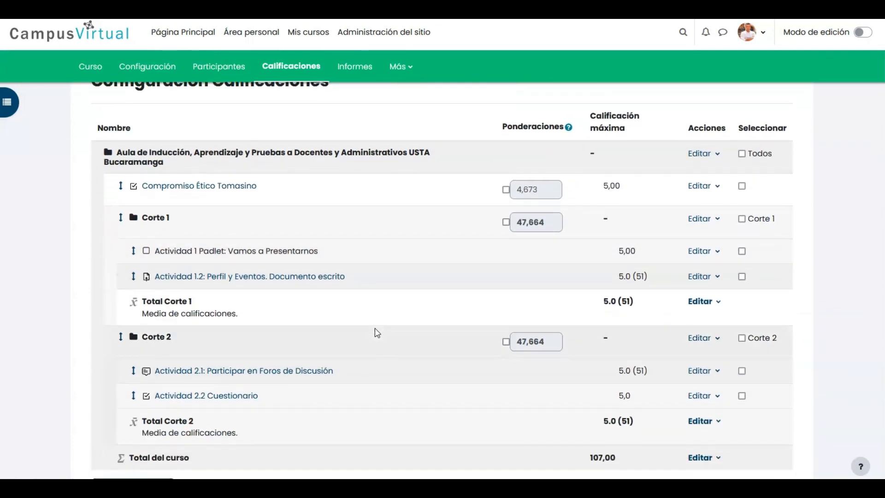
scroll(375, 328, "down", 2)
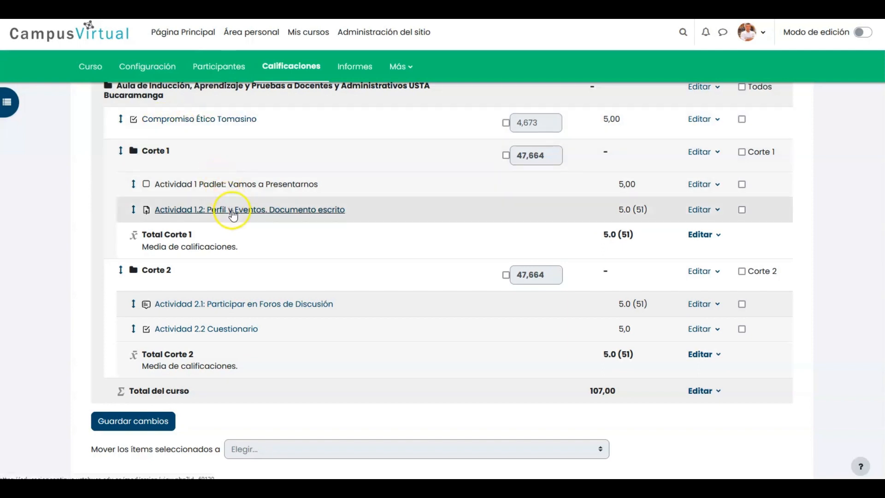
scroll(233, 214, "up", 2)
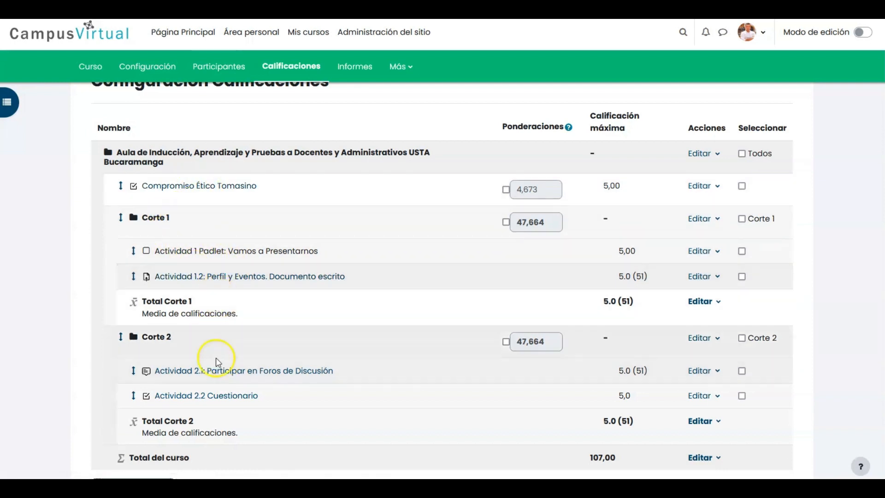
scroll(217, 383, "up", 3)
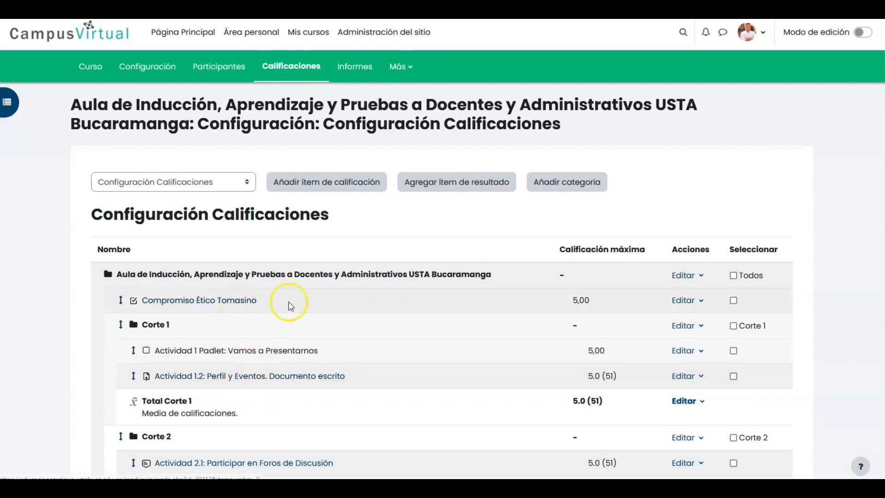
Open the settings of the top-level course category and keep Media de calificaciones as its total calculation
left_click(700, 275)
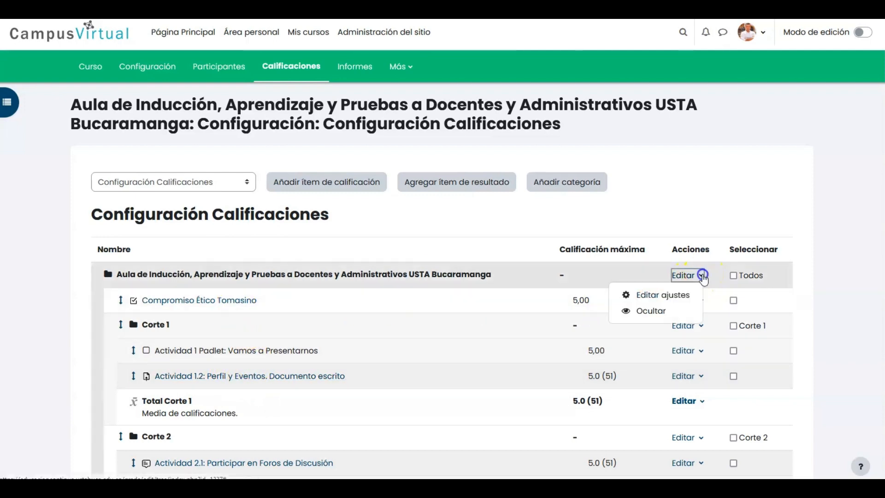
left_click(671, 293)
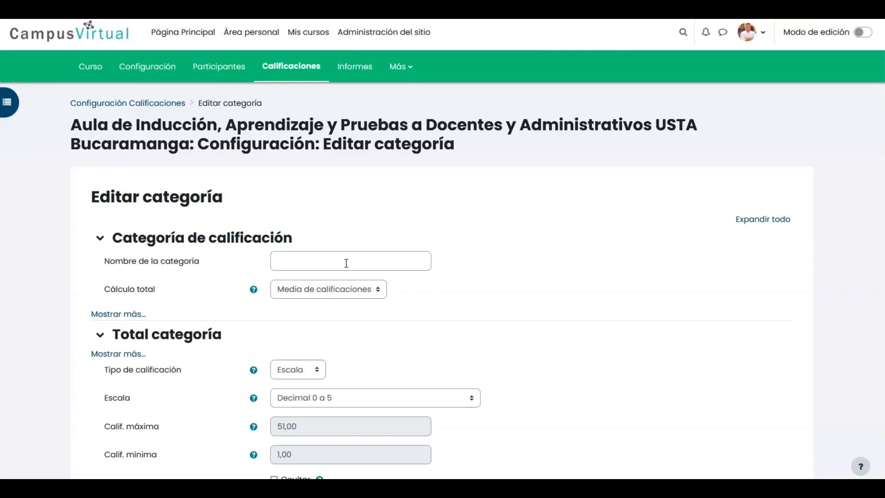
left_click(325, 296)
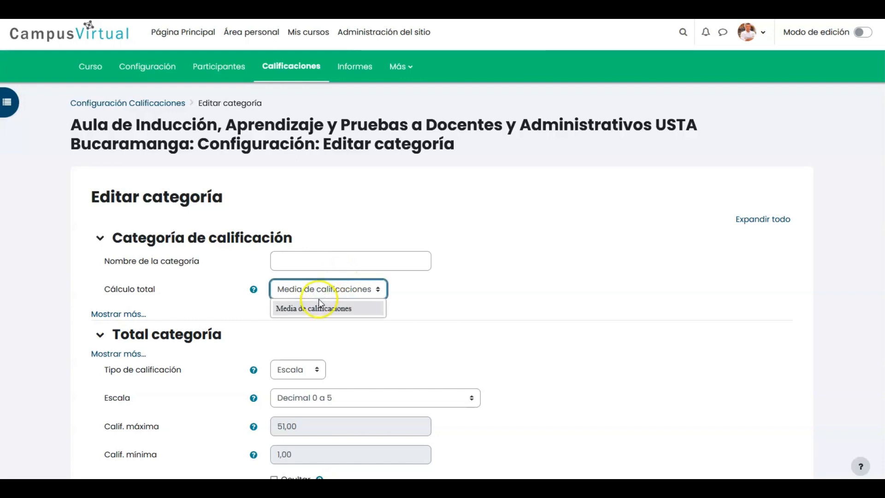
left_click(429, 308)
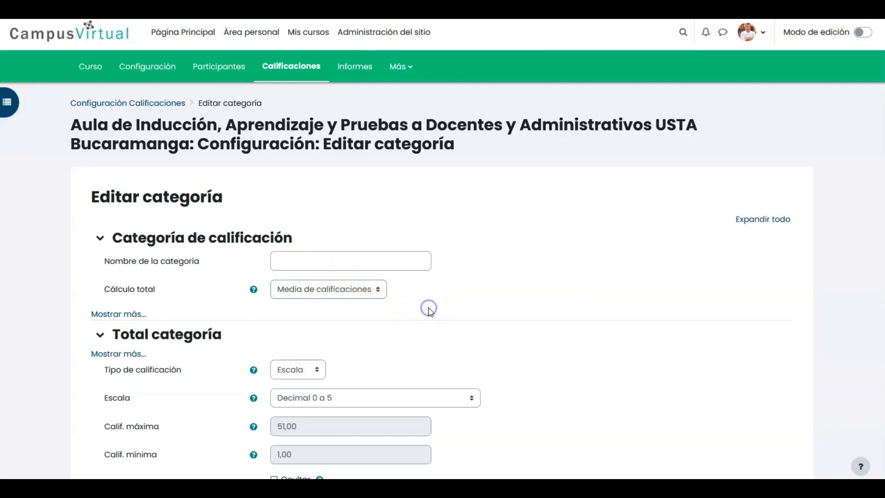
Set the course category total's grade type to Escala with the scale Decimal 0 a 5
scroll(428, 312, "down", 3)
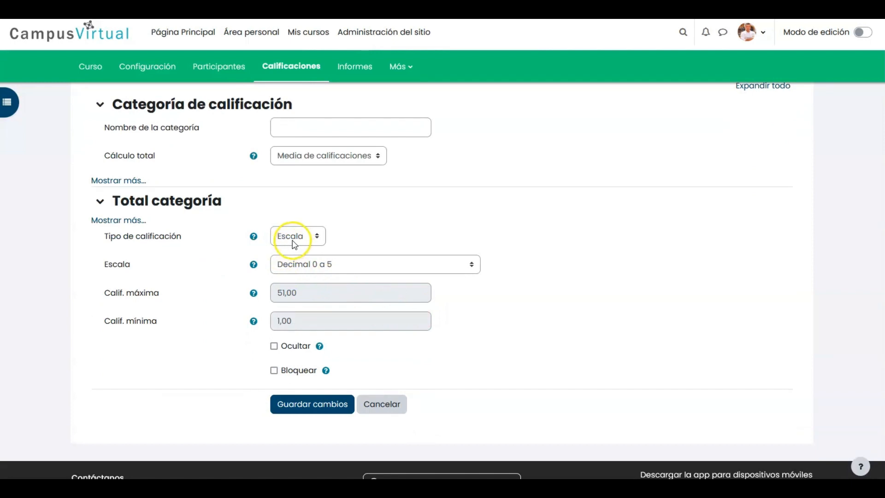
left_click(294, 243)
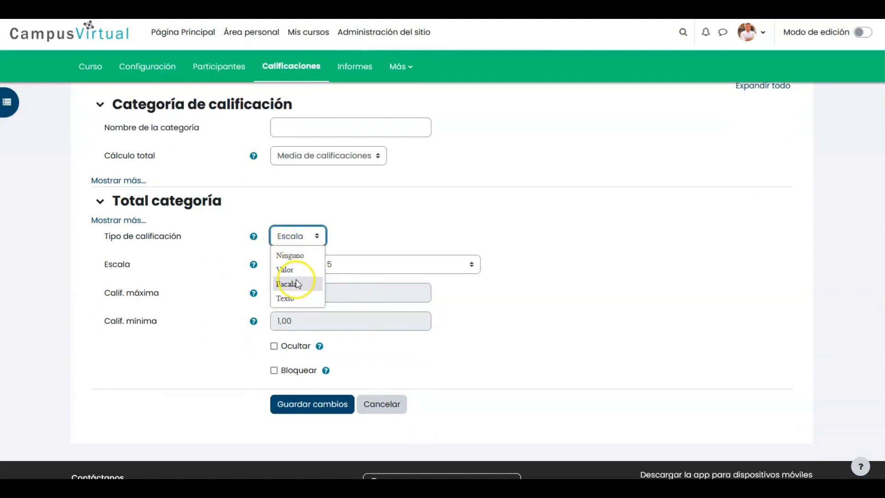
left_click(297, 283)
left_click(328, 265)
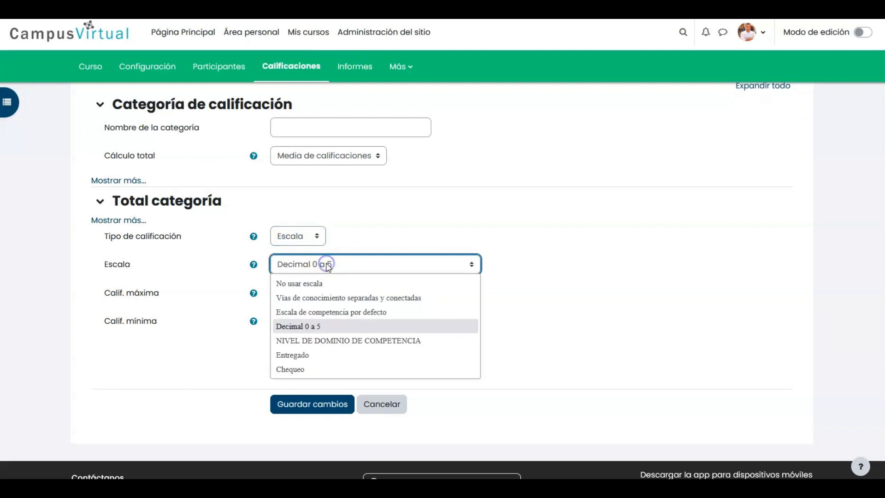
left_click(371, 325)
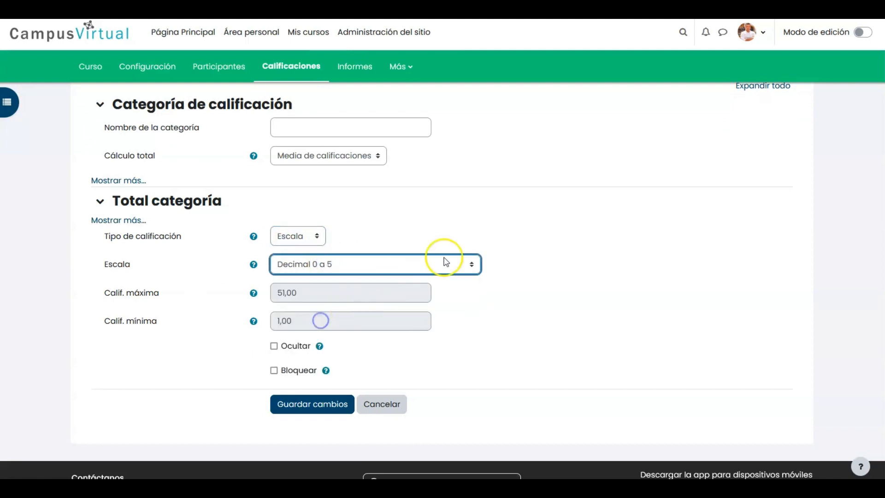
left_click(533, 225)
Review the course category's grade type and total calculation, and save the category changes
left_click(291, 236)
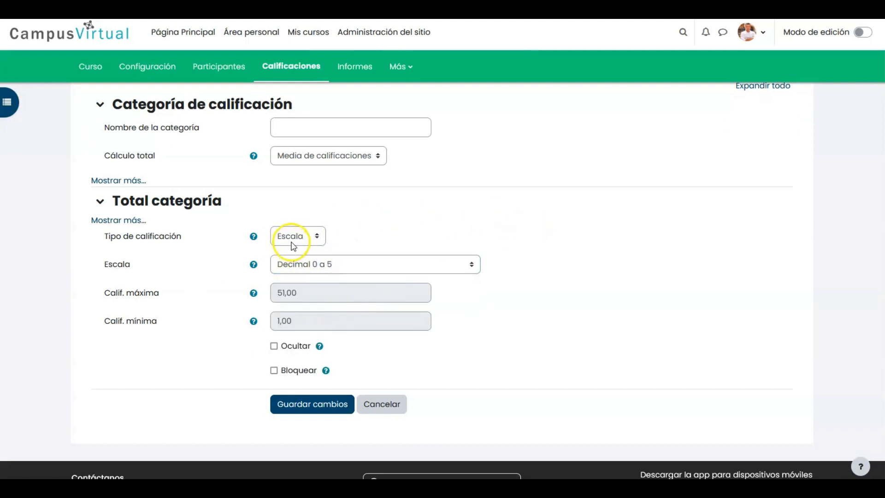
left_click(395, 208)
left_click(327, 161)
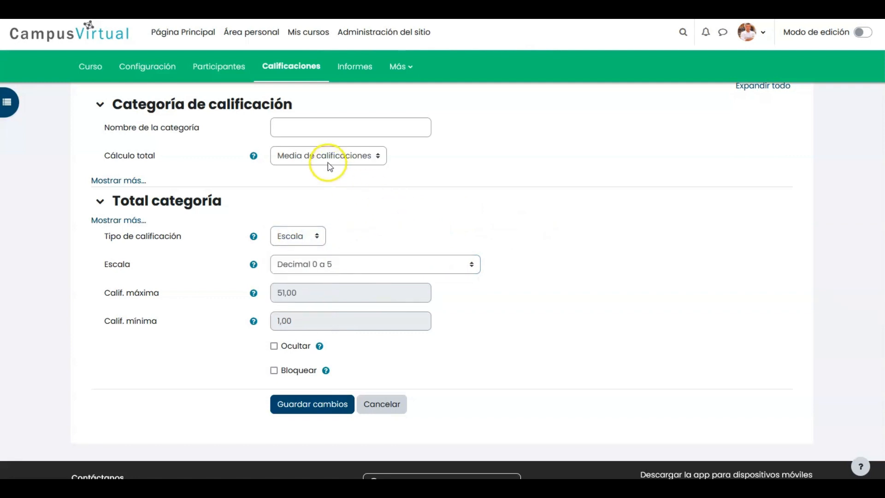
left_click(419, 168)
scroll(322, 257, "up", 2)
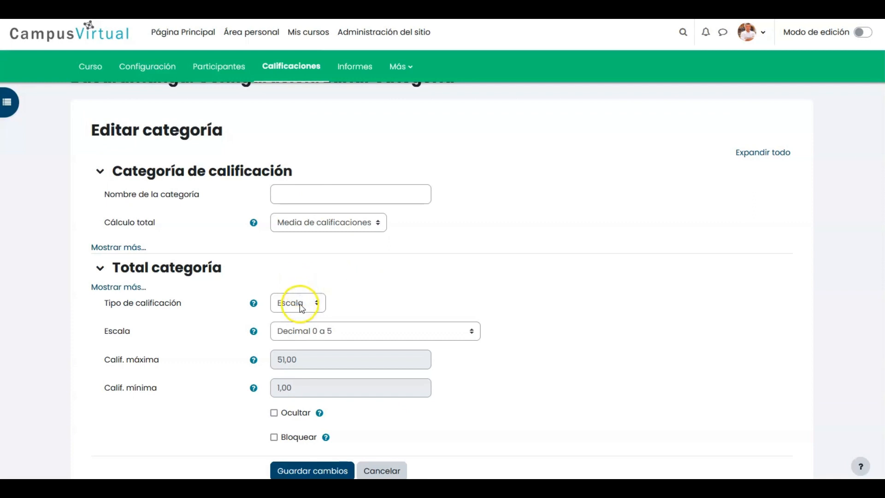
scroll(415, 431, "down", 3)
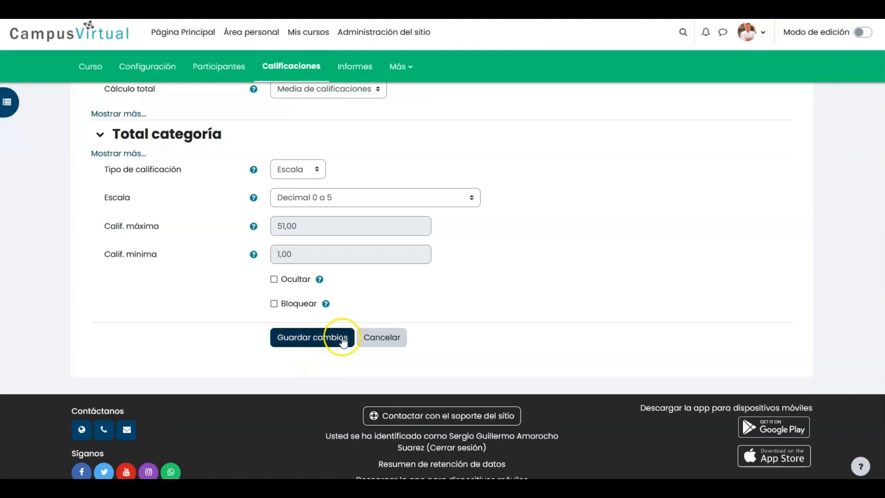
left_click(322, 334)
left_click(320, 338)
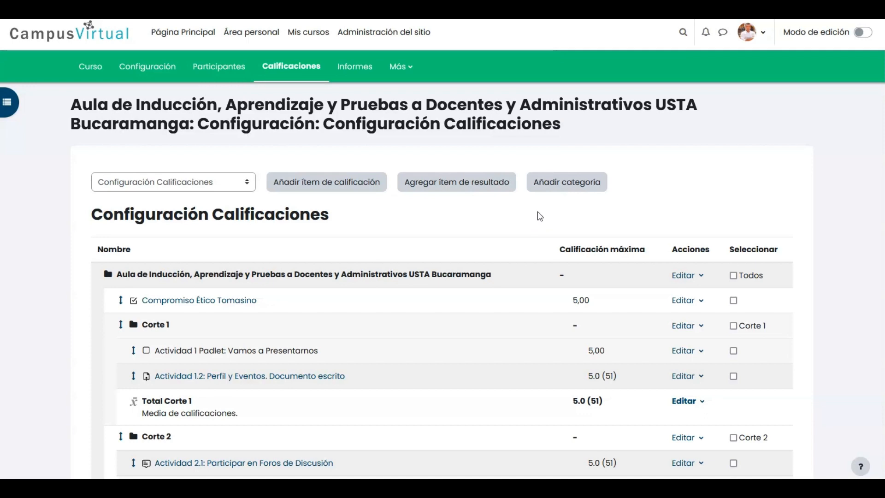
Review the totals of the gradebook and hide the Total del curso row
scroll(538, 216, "down", 10)
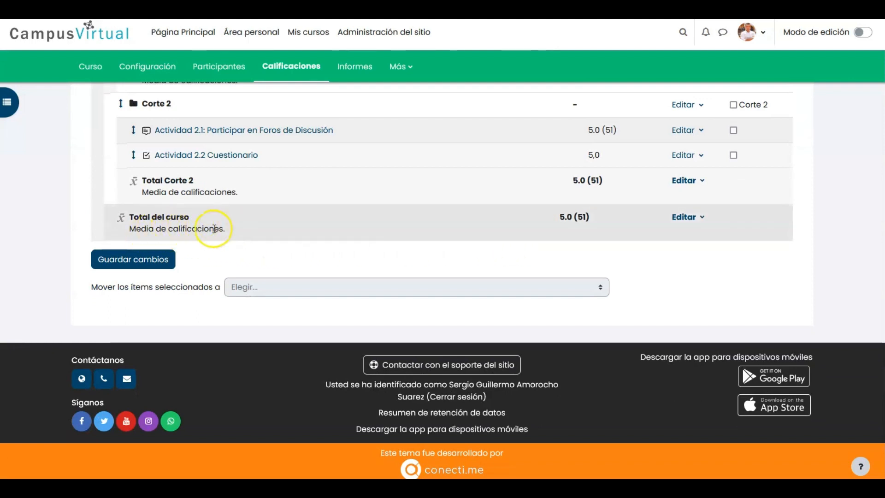
scroll(249, 248, "up", 1)
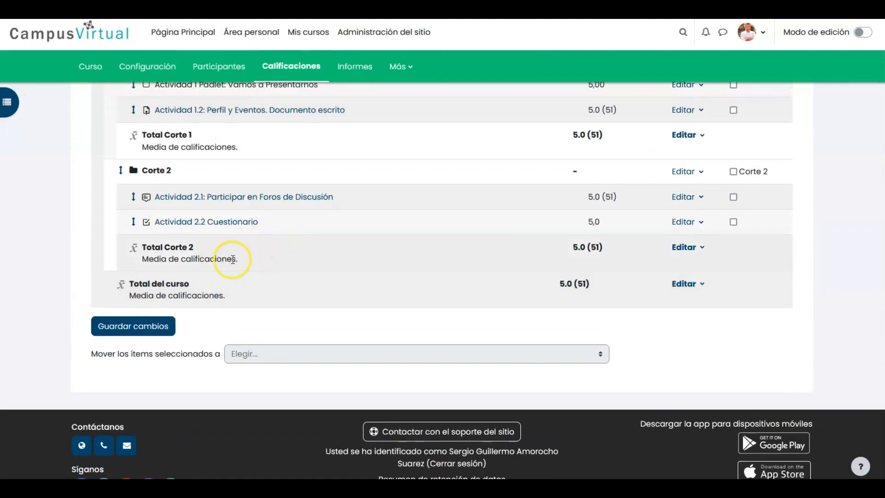
scroll(231, 265, "up", 3)
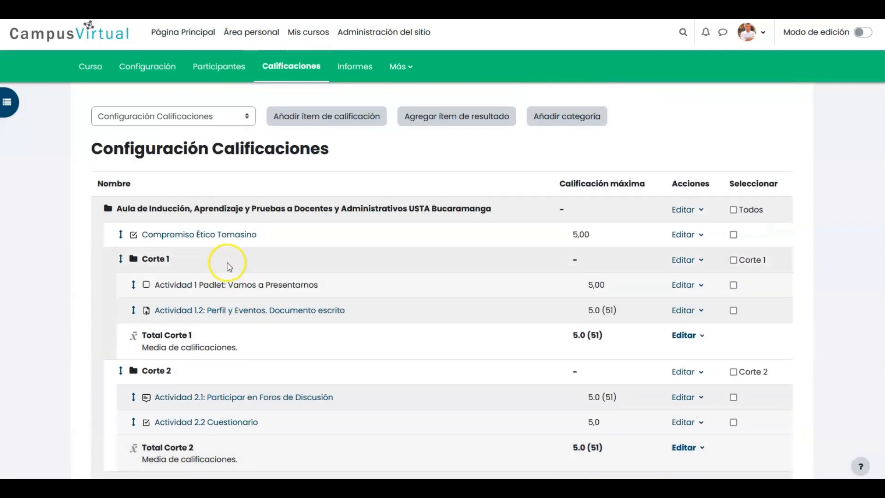
scroll(292, 280, "down", 4)
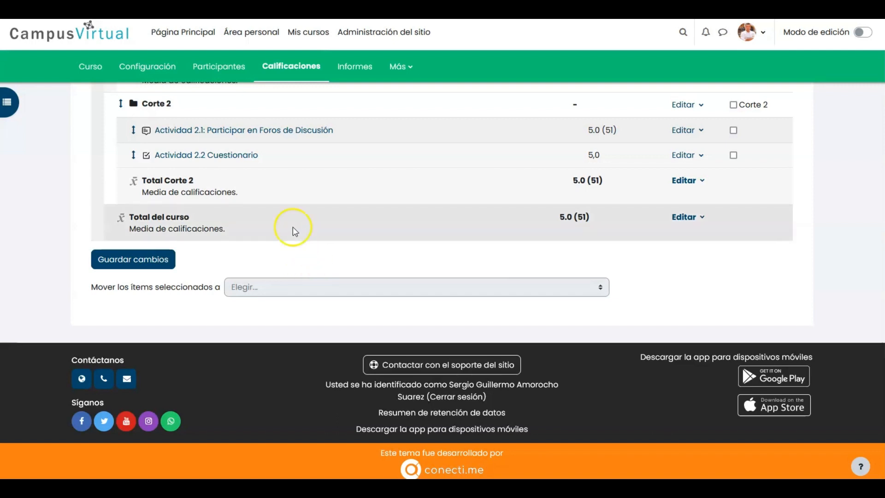
scroll(719, 279, "up", 2)
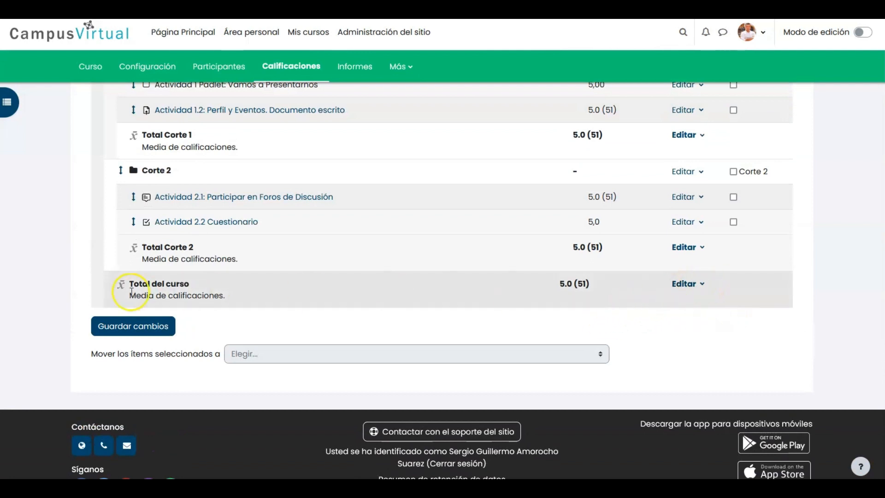
left_click(701, 284)
left_click(676, 303)
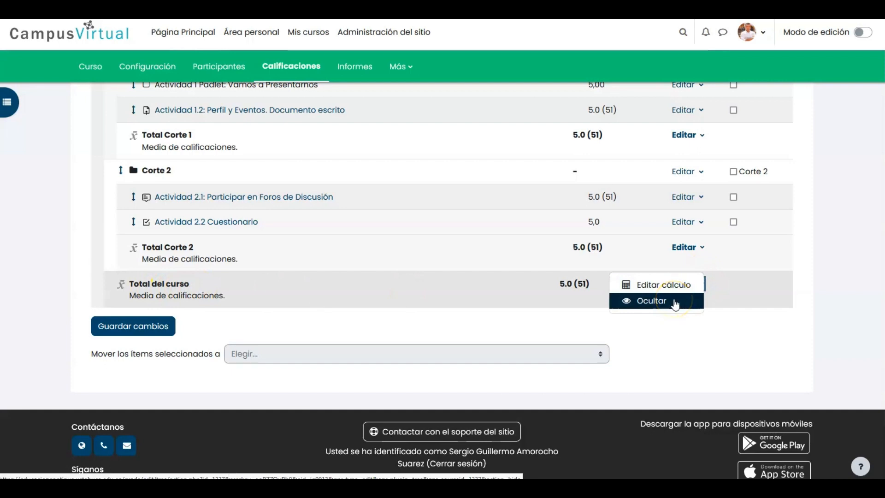
Check the available actions of the hidden Total del curso row and close them again
scroll(553, 346, "down", 4)
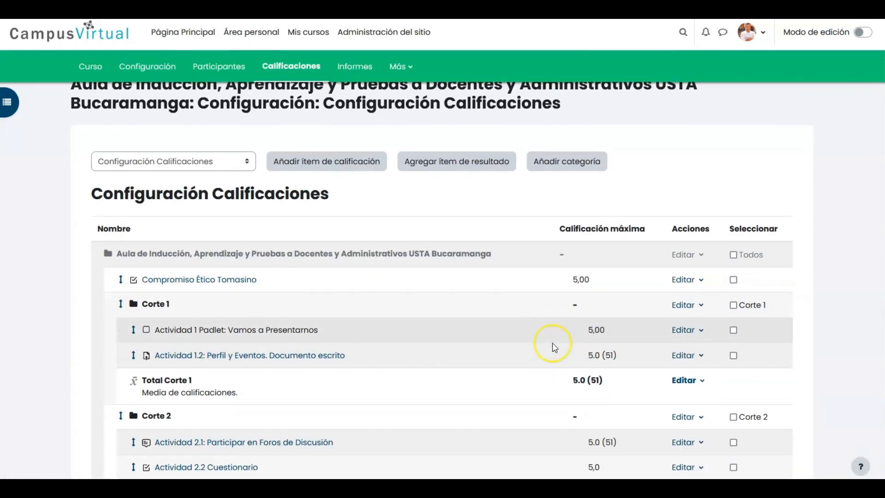
left_click(701, 353)
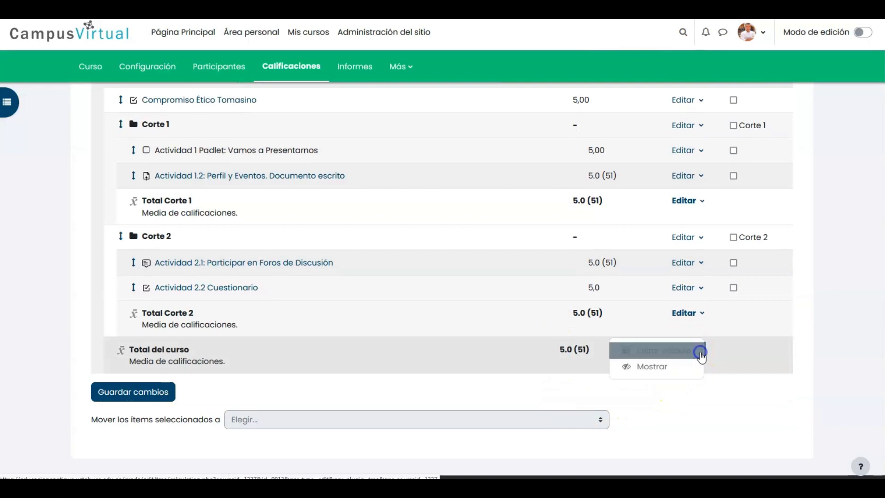
left_click(722, 401)
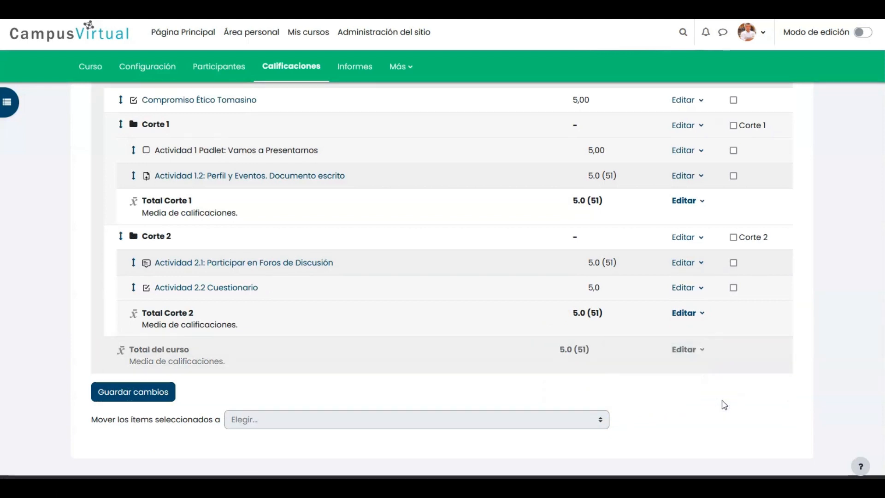
left_click(463, 355)
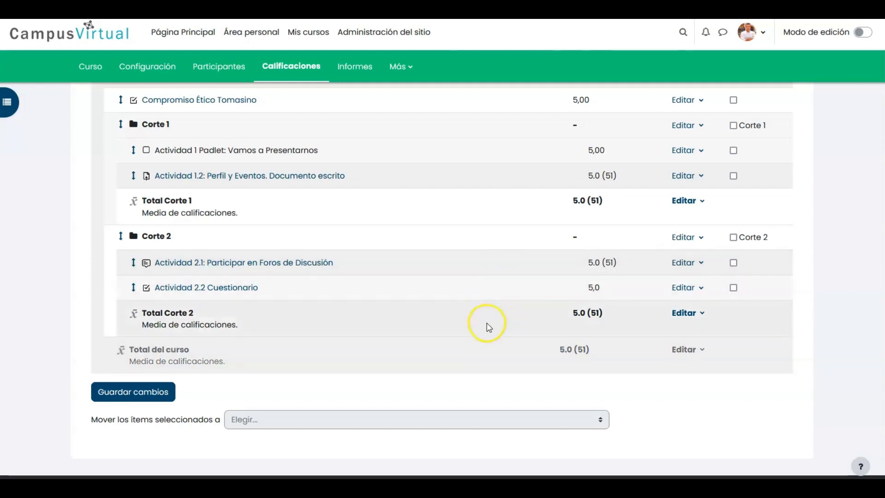
Look over the gradebook's categories and totals, and open the Informe del calificador view
scroll(488, 326, "up", 4)
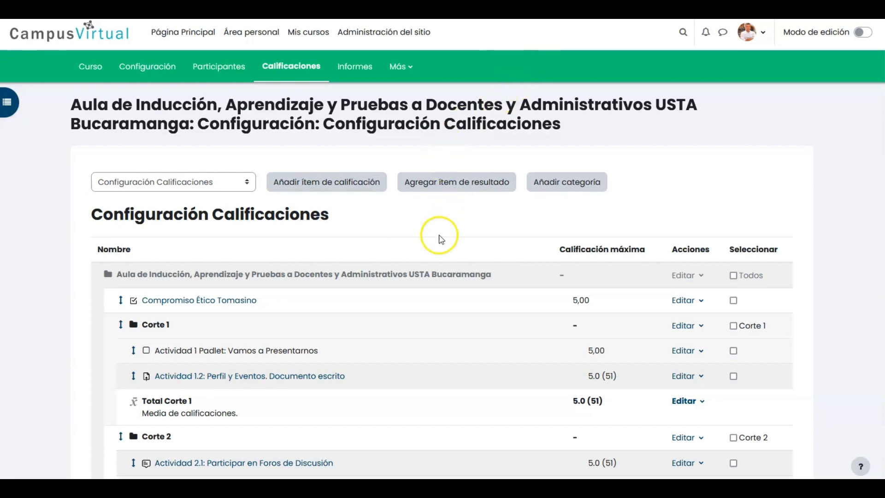
scroll(444, 253, "down", 10)
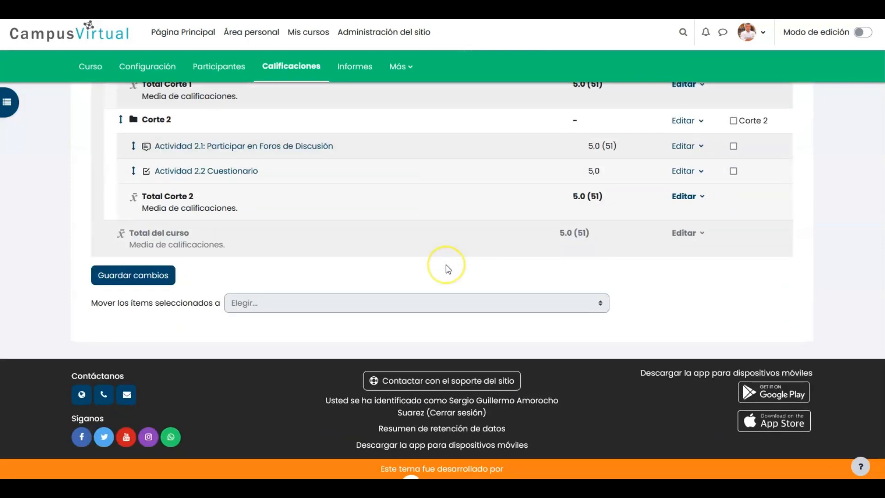
scroll(446, 266, "up", 11)
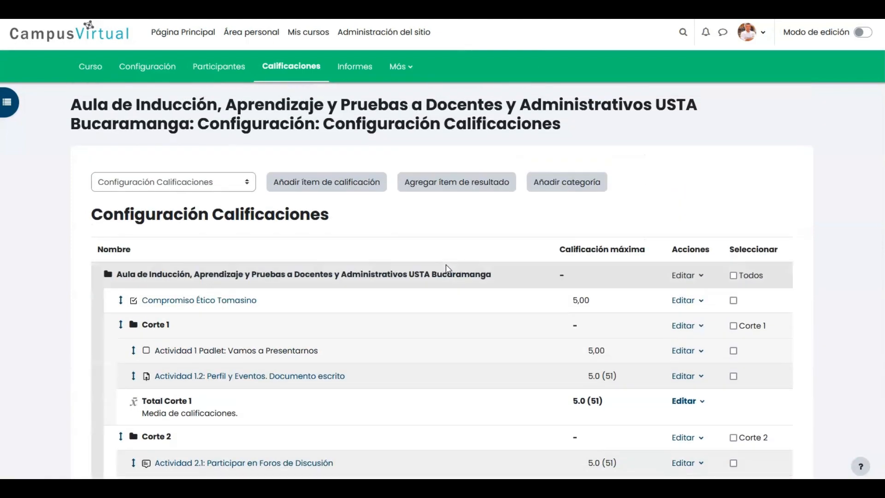
scroll(442, 266, "down", 10)
scroll(441, 266, "up", 10)
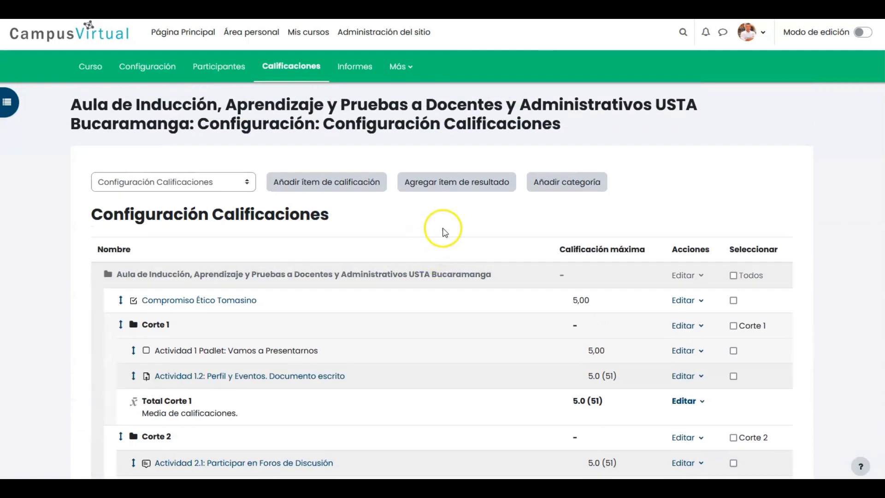
left_click(191, 184)
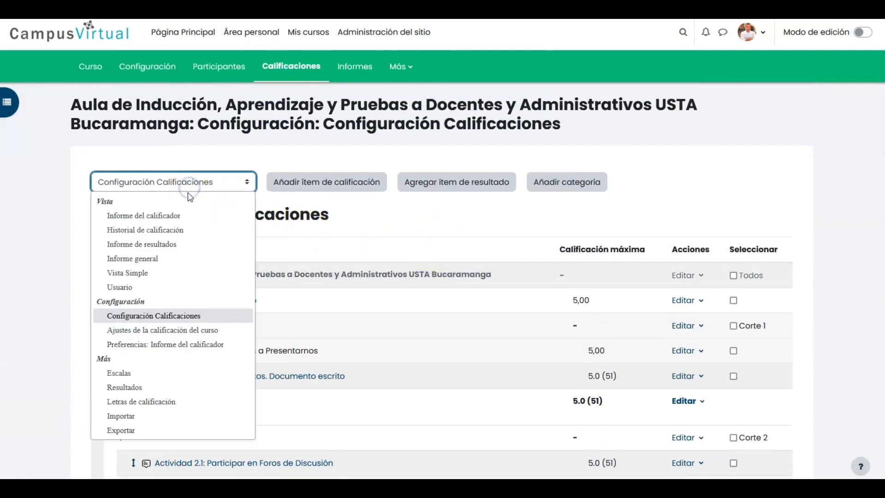
left_click(180, 215)
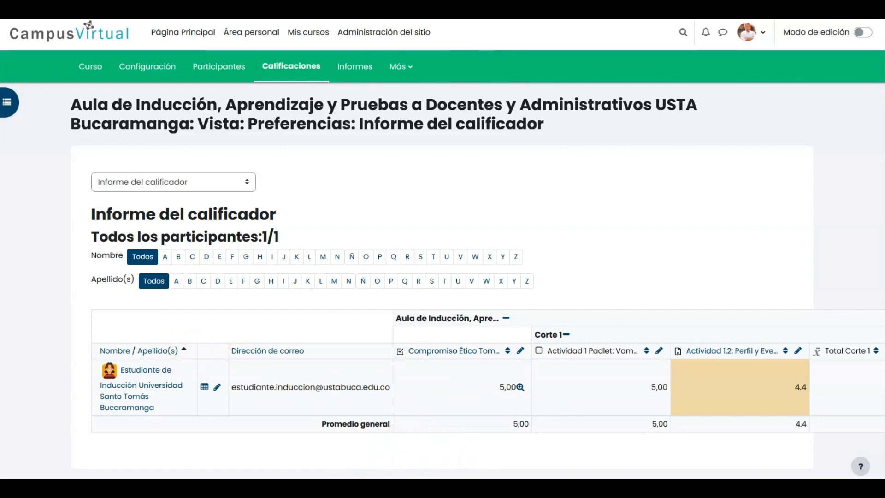
Examine the student's activity grades, the Corte 1 and Corte 2 totals, and the course total across the grader report
scroll(443, 276, "right", 5)
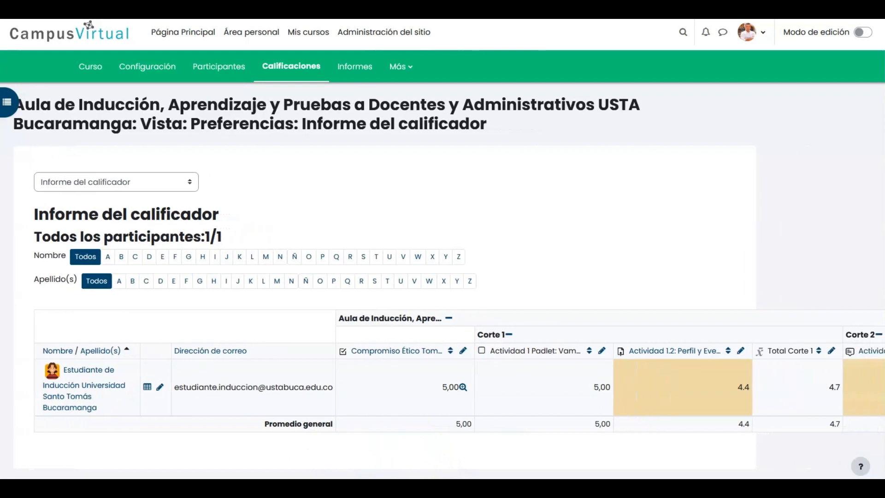
scroll(442, 276, "right", 3)
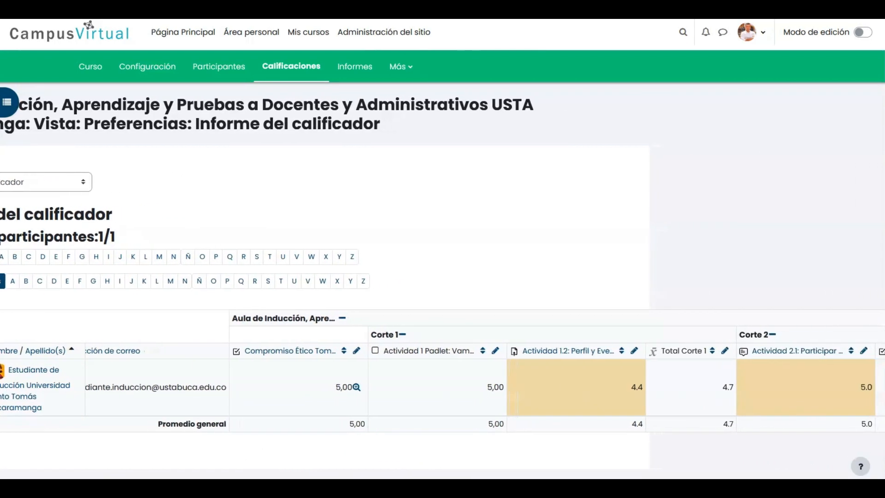
scroll(443, 277, "right", 1)
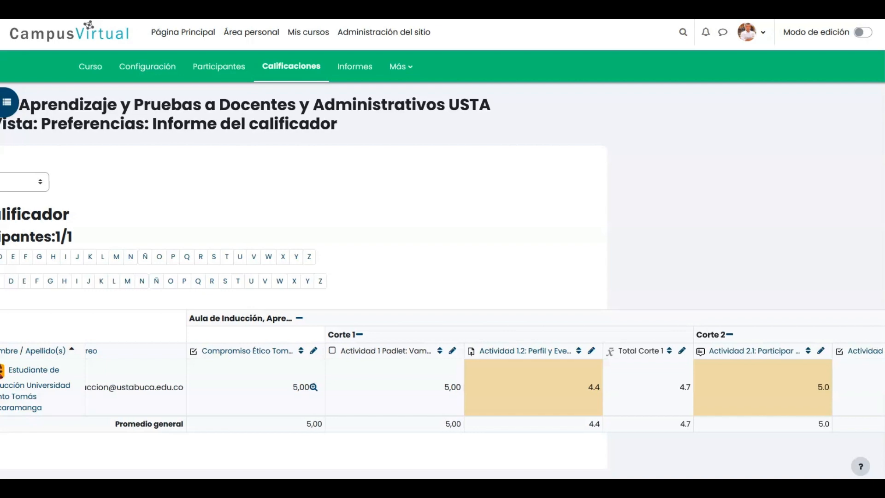
scroll(442, 277, "right", 5)
scroll(442, 276, "right", 5)
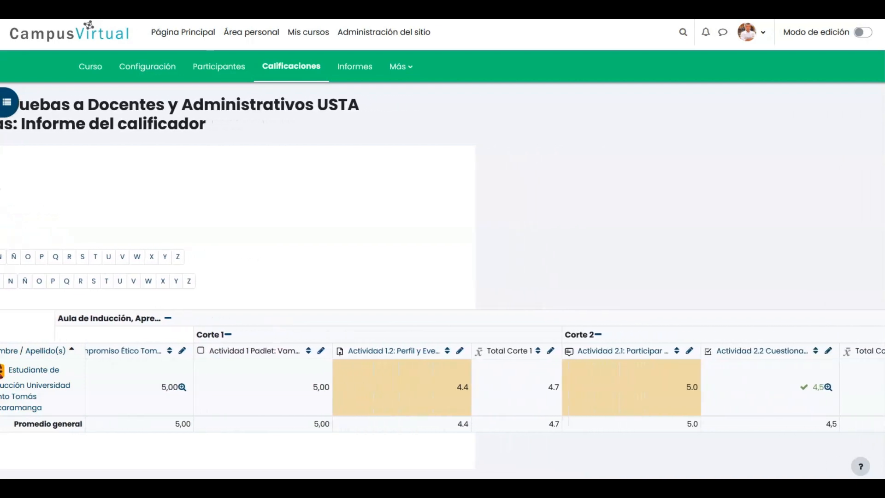
scroll(442, 276, "right", 1)
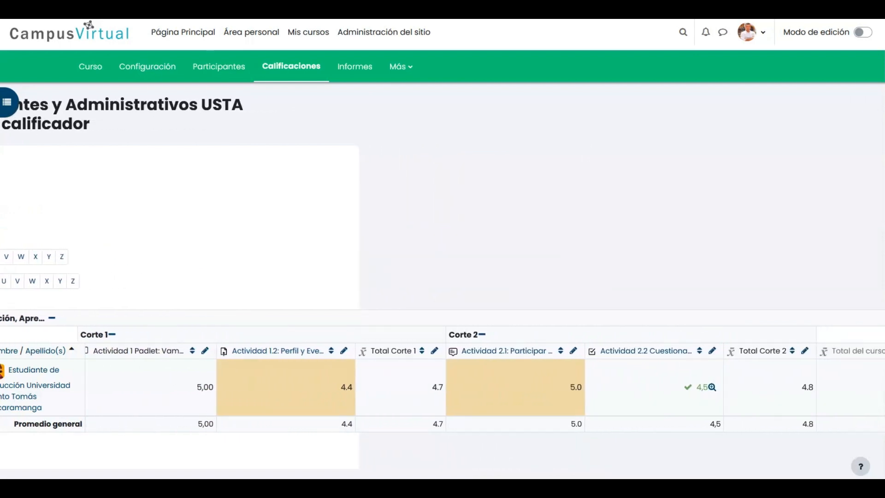
scroll(443, 276, "right", 2)
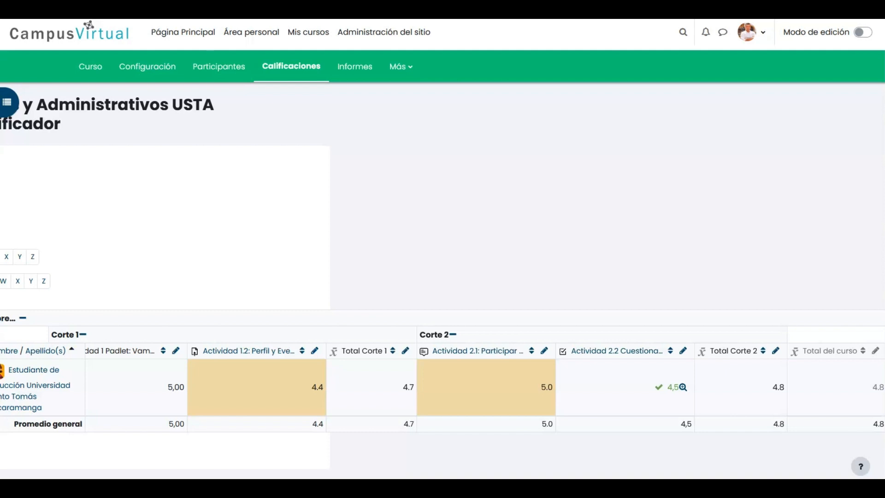
scroll(442, 285, "left", 10)
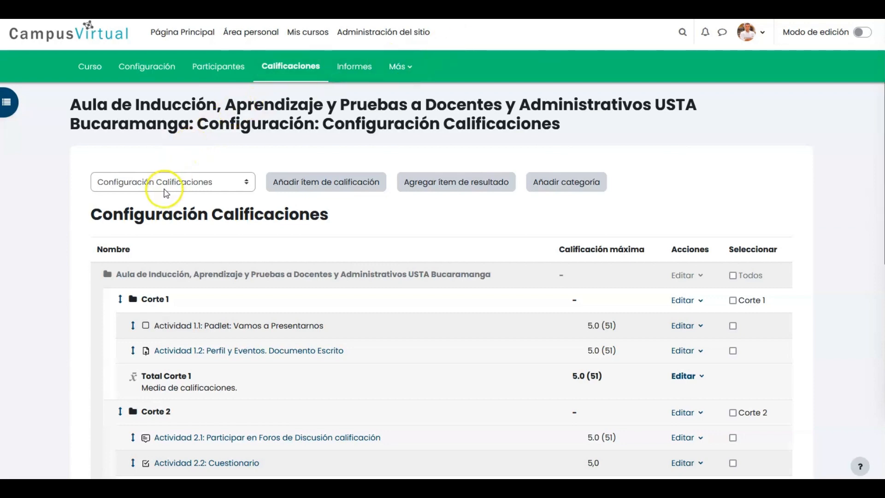
Review the activities and totals of Corte 1, Corte 2 and Corte 3 in Configuración Calificaciones
left_click(164, 181)
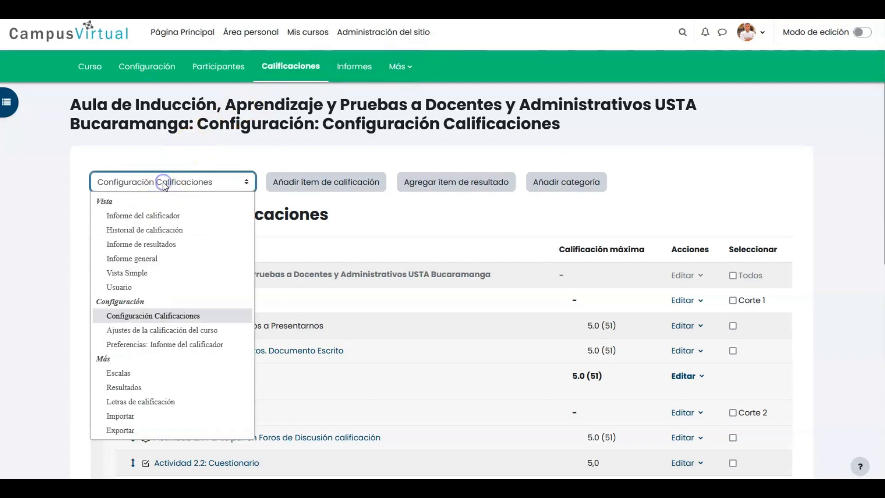
left_click(171, 320)
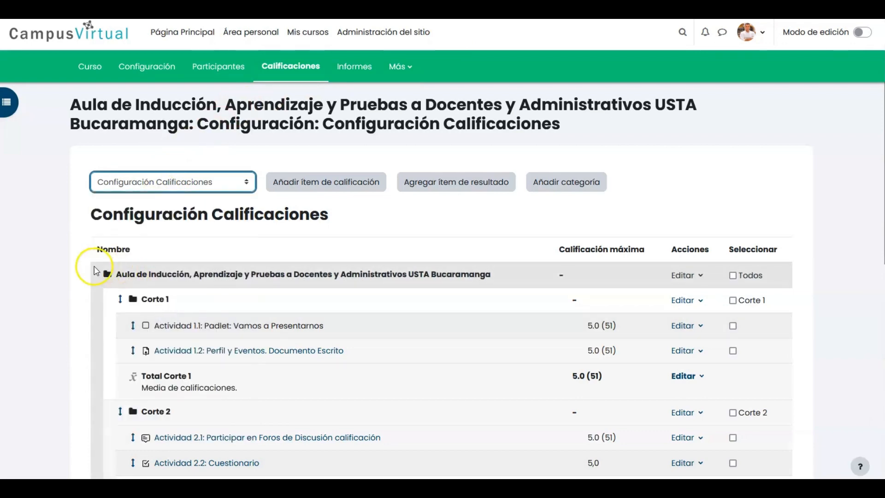
scroll(96, 274, "down", 3)
scroll(96, 278, "down", 5)
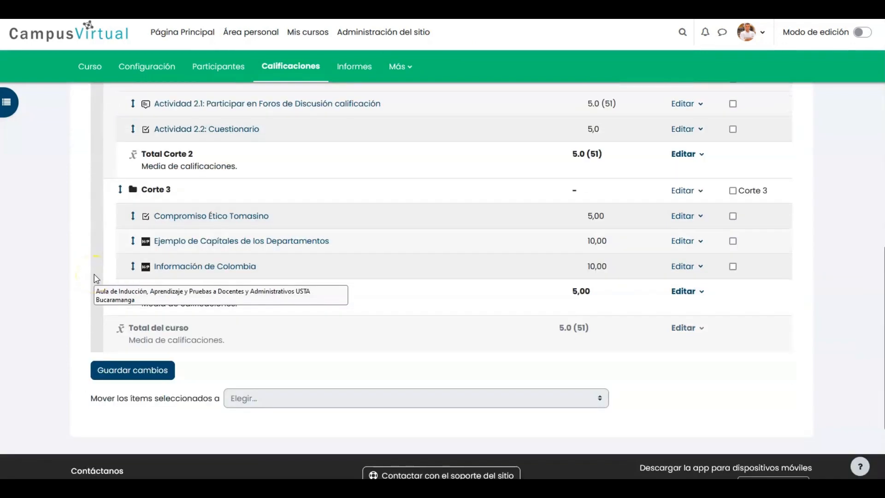
scroll(96, 277, "up", 5)
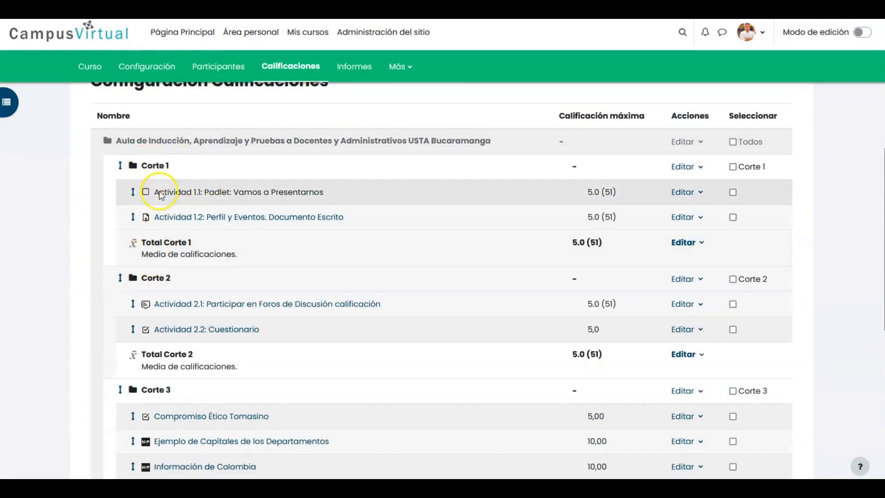
scroll(202, 267, "down", 2)
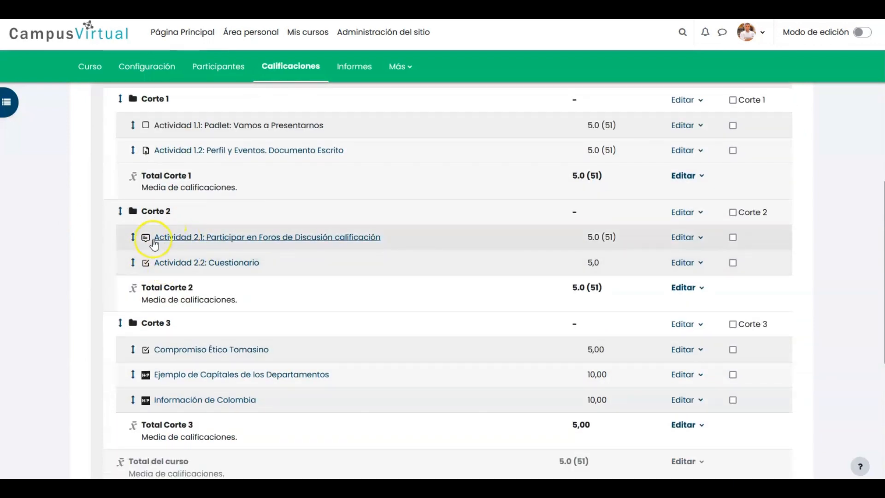
scroll(229, 335, "down", 2)
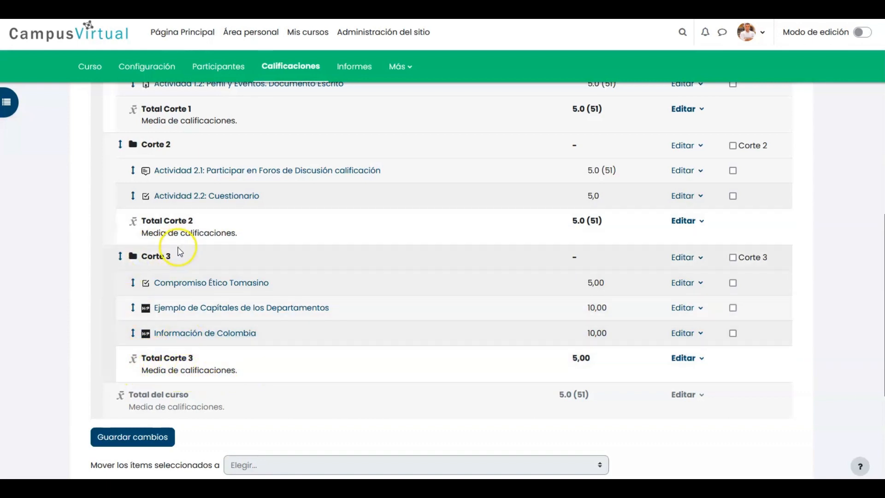
scroll(180, 249, "up", 2)
scroll(189, 293, "up", 3)
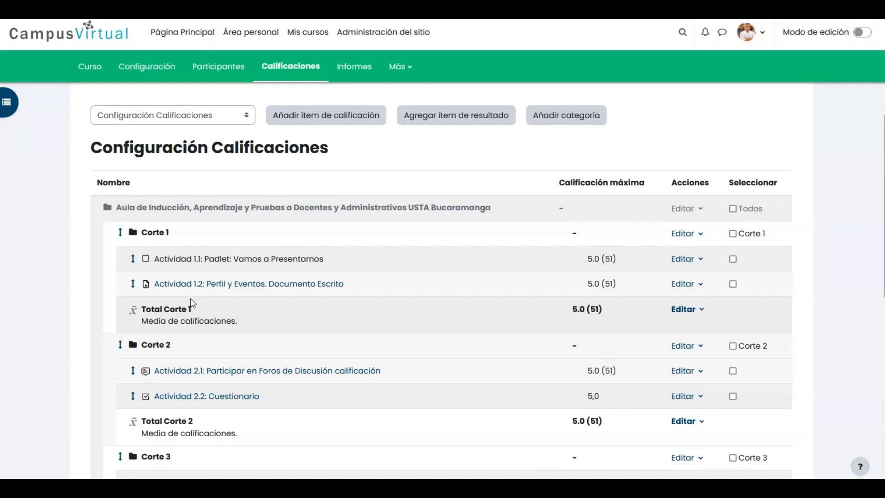
scroll(192, 303, "down", 5)
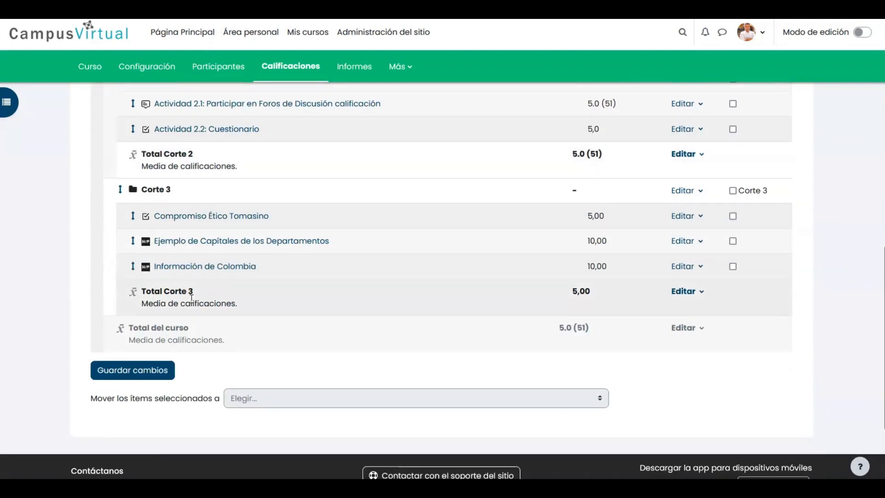
scroll(191, 297, "up", 4)
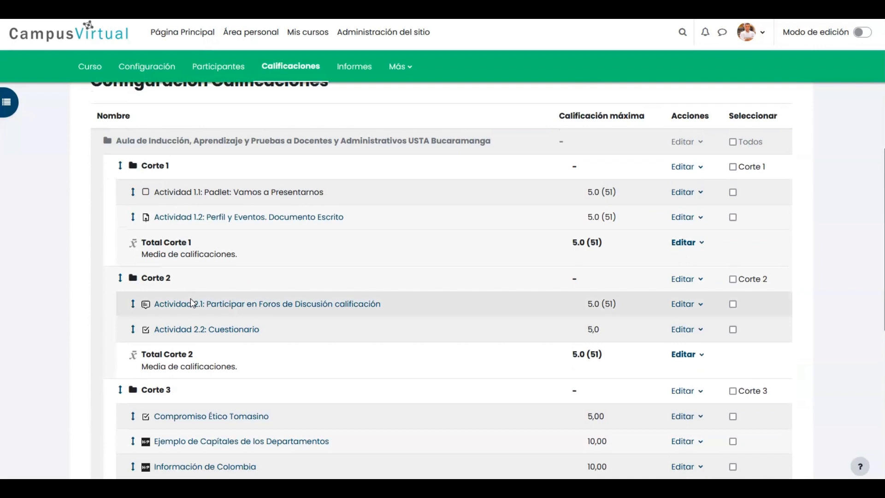
scroll(192, 303, "down", 1)
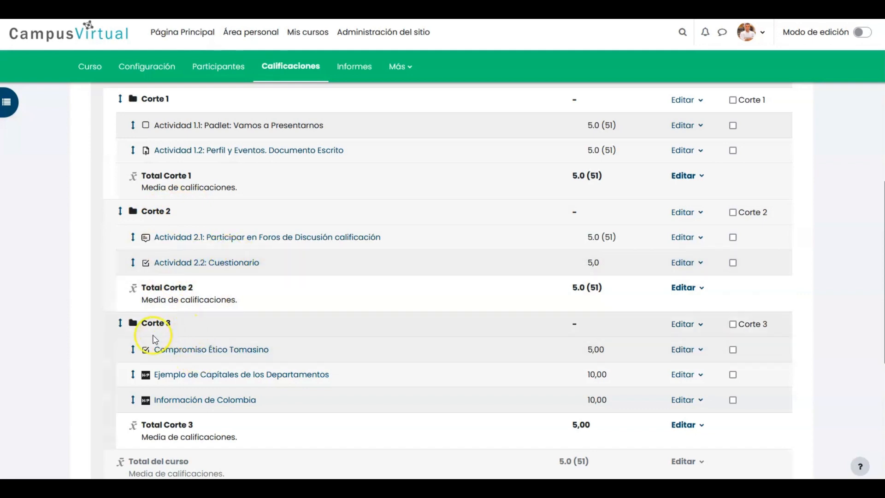
scroll(243, 292, "down", 2)
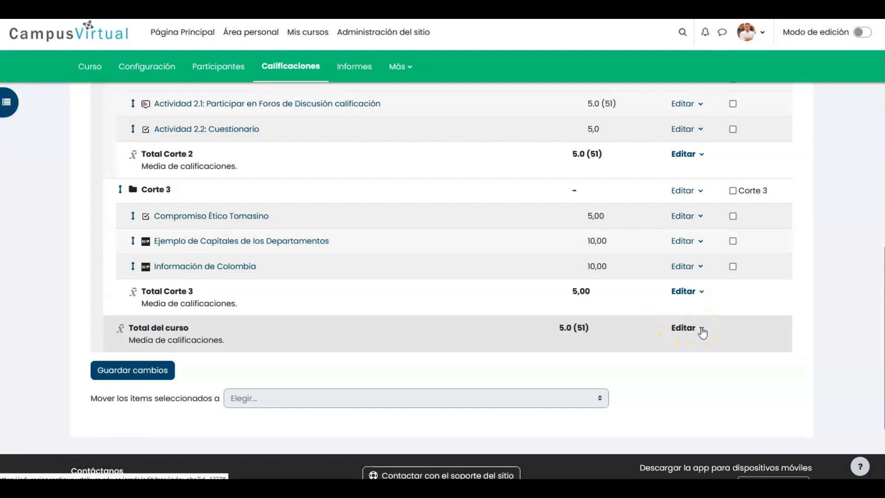
Open the calculation editor for Total del curso and examine its Cálculo field and Números ID list
left_click(701, 330)
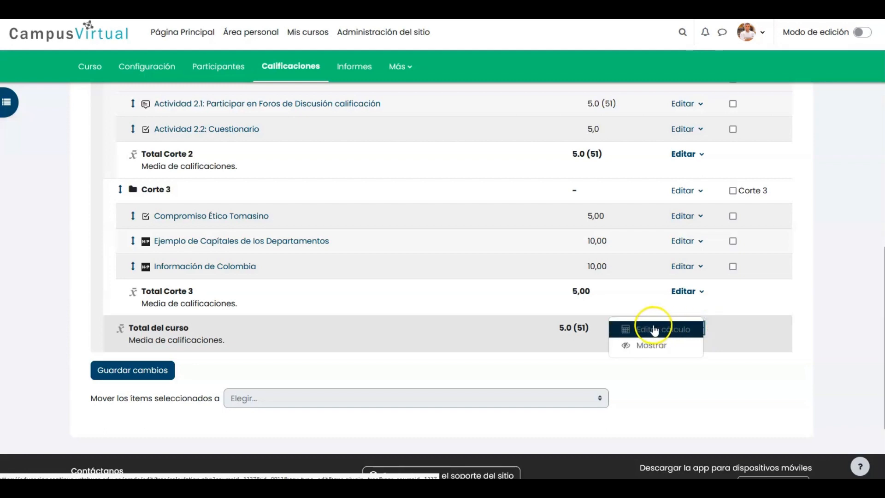
left_click(649, 351)
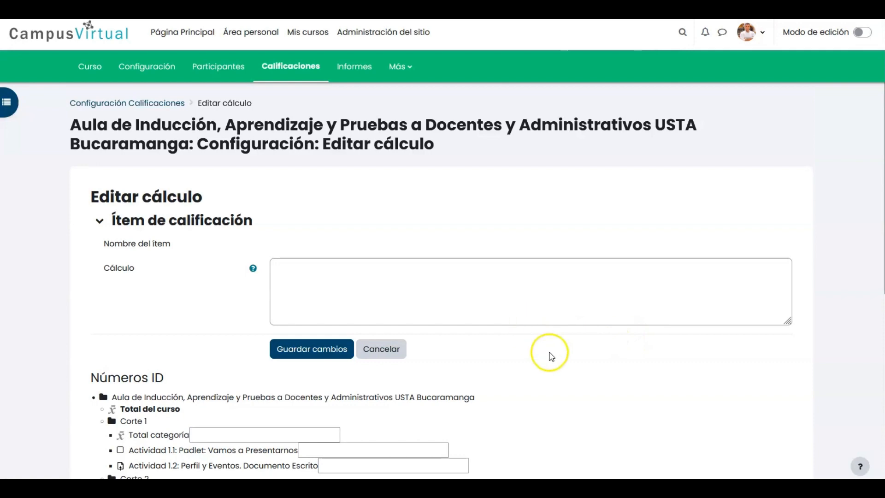
scroll(551, 356, "down", 7)
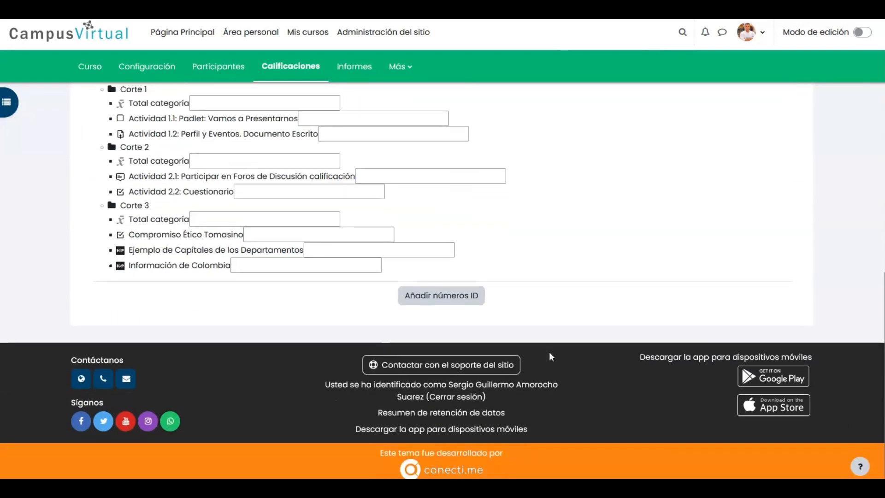
scroll(549, 352, "up", 7)
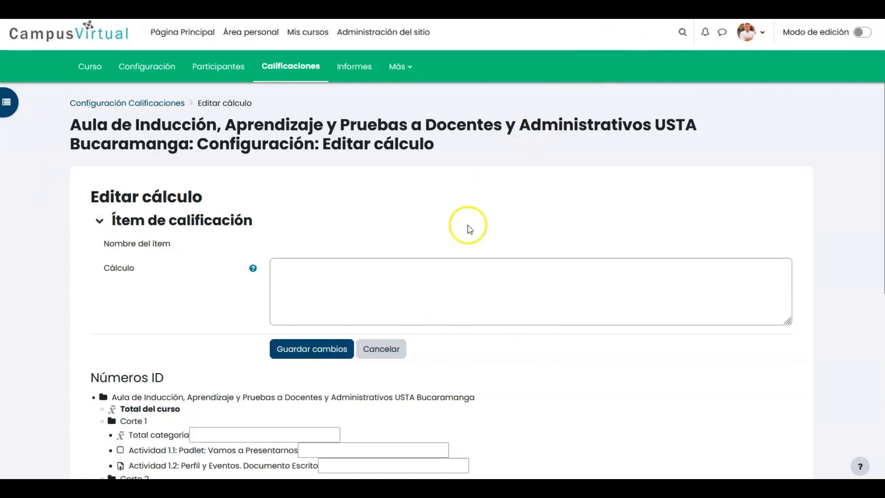
scroll(404, 226, "down", 3)
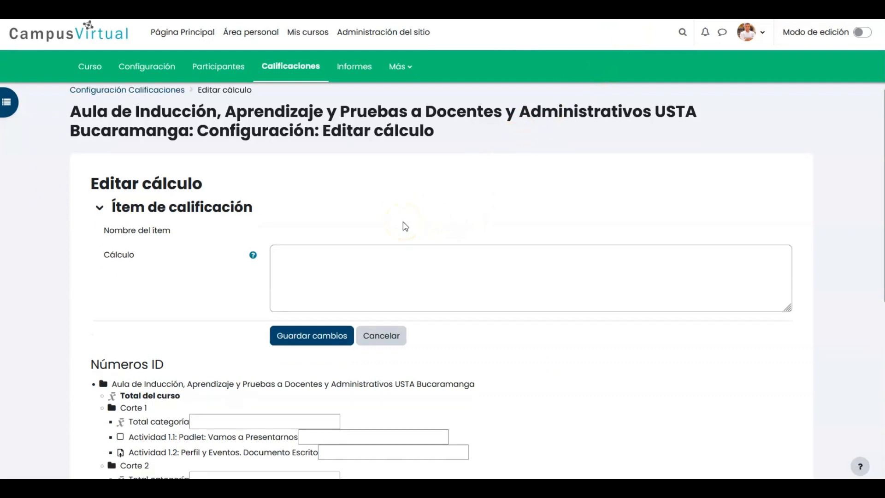
scroll(403, 226, "down", 2)
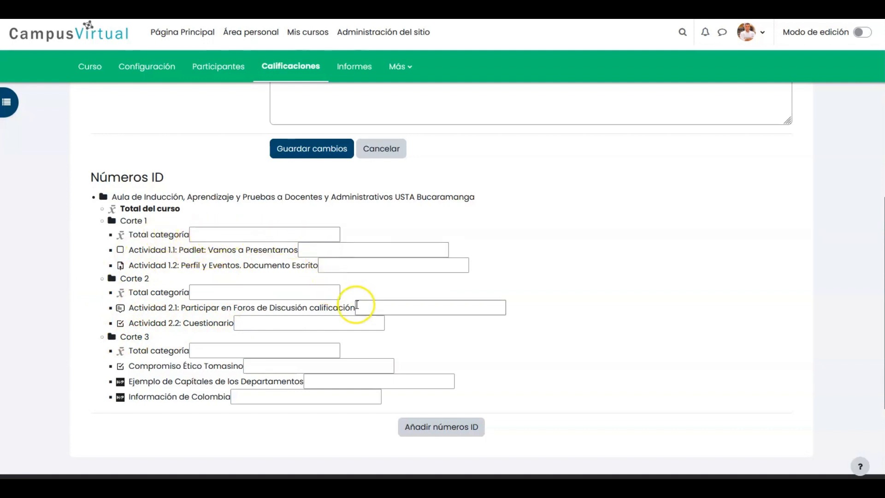
scroll(366, 321, "up", 2)
scroll(366, 321, "up", 2)
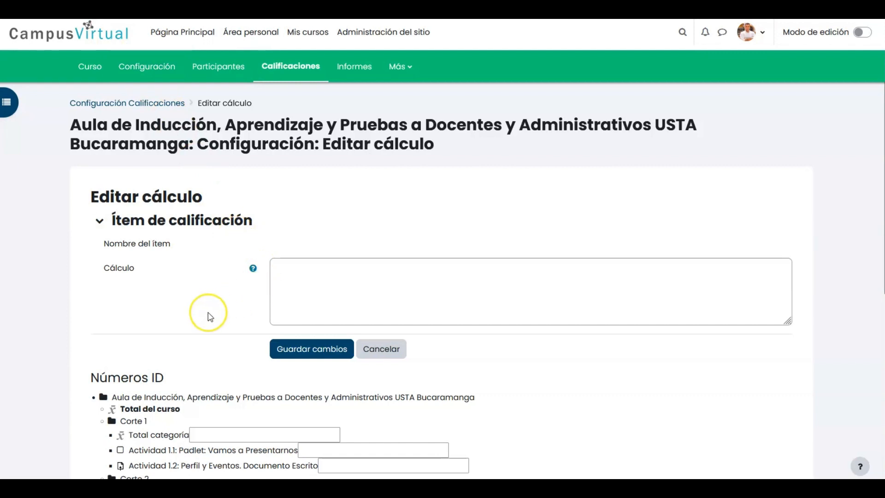
Enter CORTE1 as the ID number of Corte 1's category total and CORTE2 for Corte 2's category total
scroll(208, 313, "down", 2)
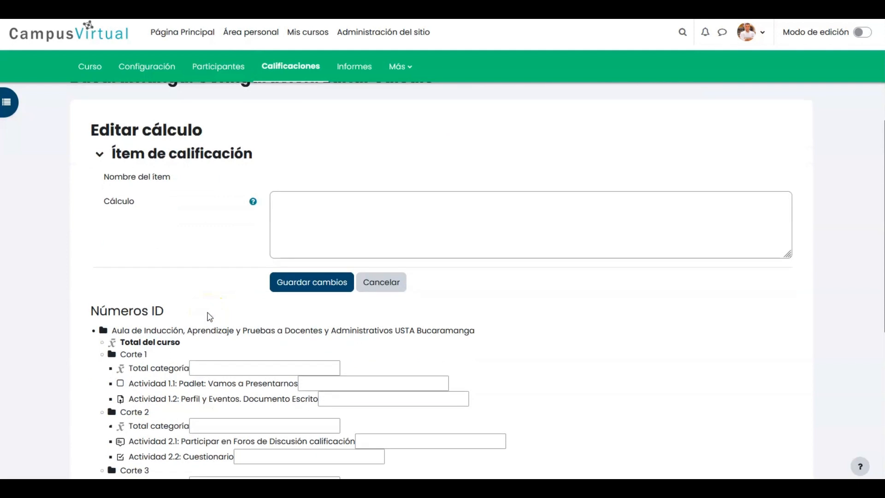
scroll(210, 316, "down", 2)
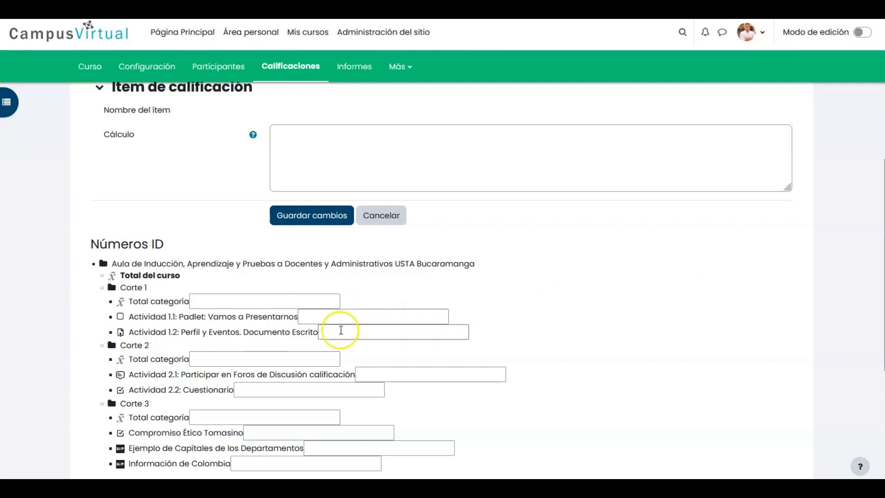
left_click(215, 304)
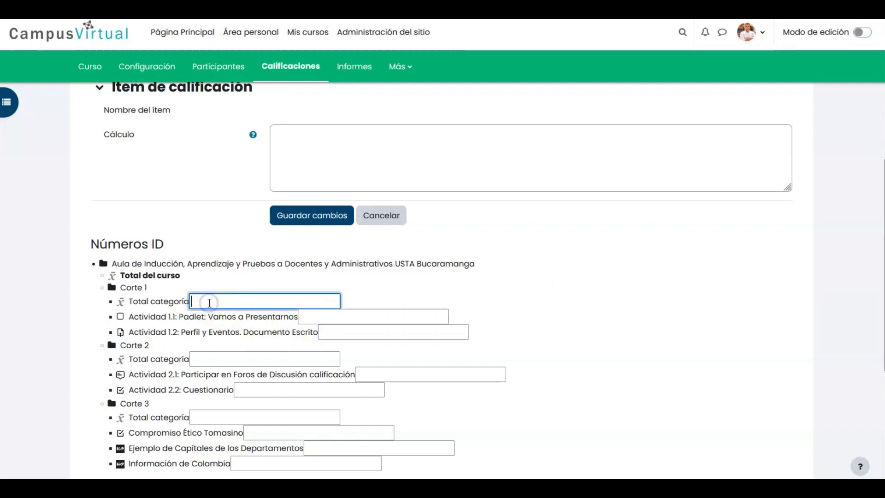
type("CORTE1")
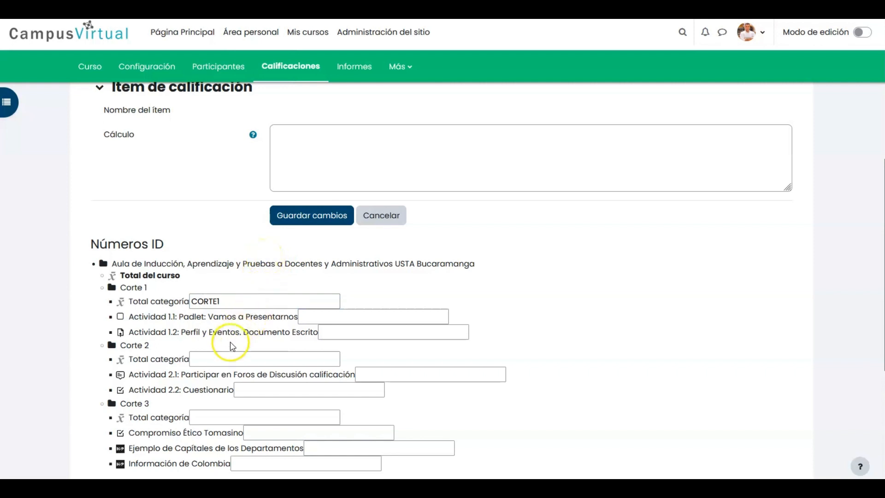
left_click(222, 357)
left_click(222, 357)
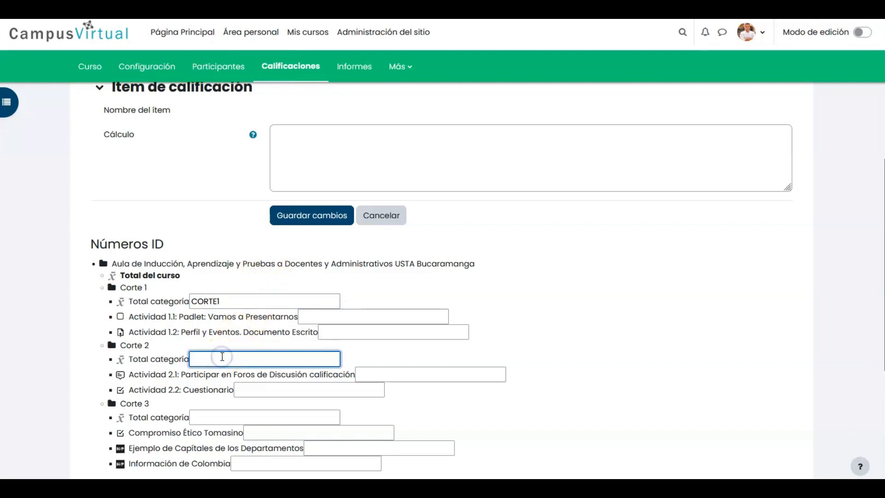
type("CORTE1")
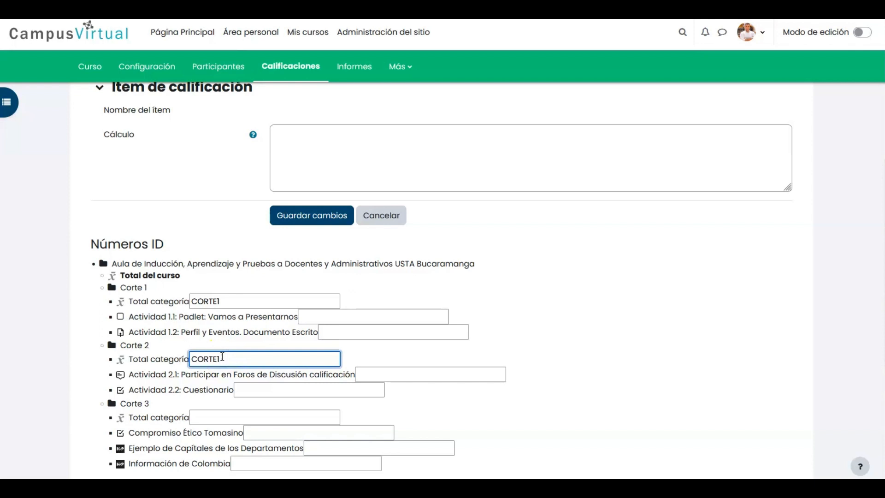
key("BackSpace")
type("2")
Enter CORTE3 as the ID number of Corte 3's category total, and add the ID numbers to the gradebook
left_click(202, 416)
type("CORTE1")
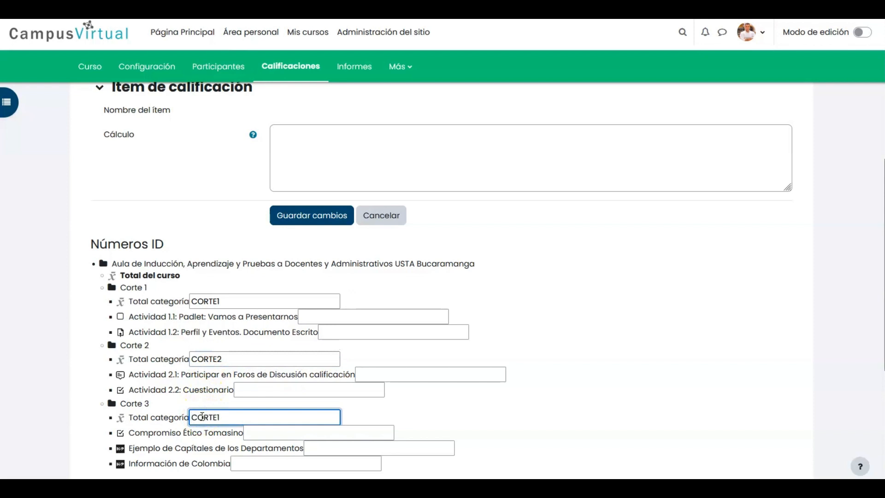
key("BackSpace")
type("3")
scroll(435, 393, "down", 3)
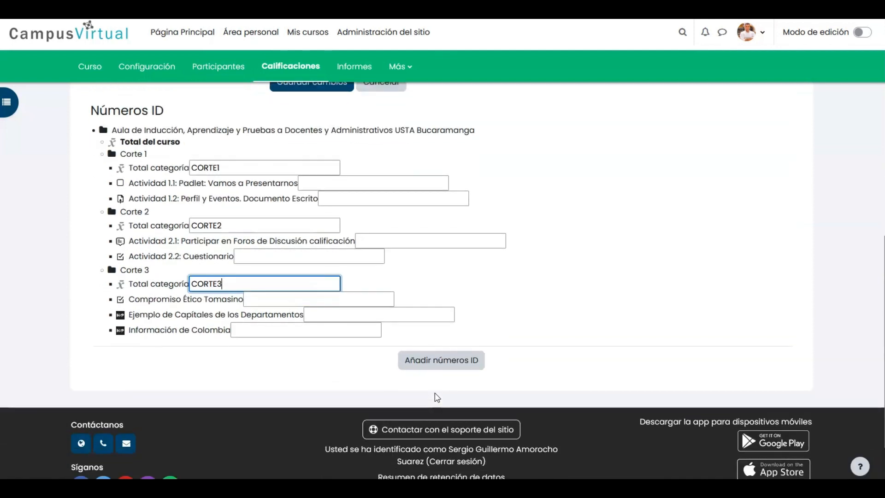
scroll(472, 370, "up", 3)
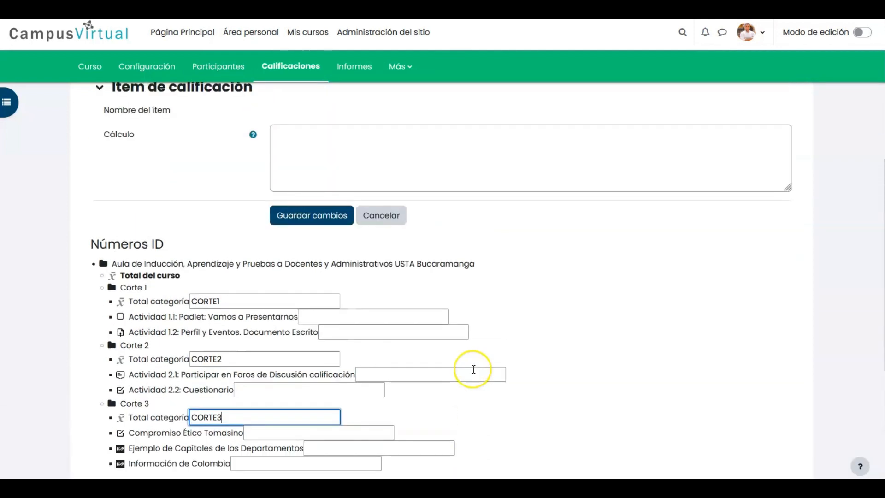
scroll(473, 368, "down", 2)
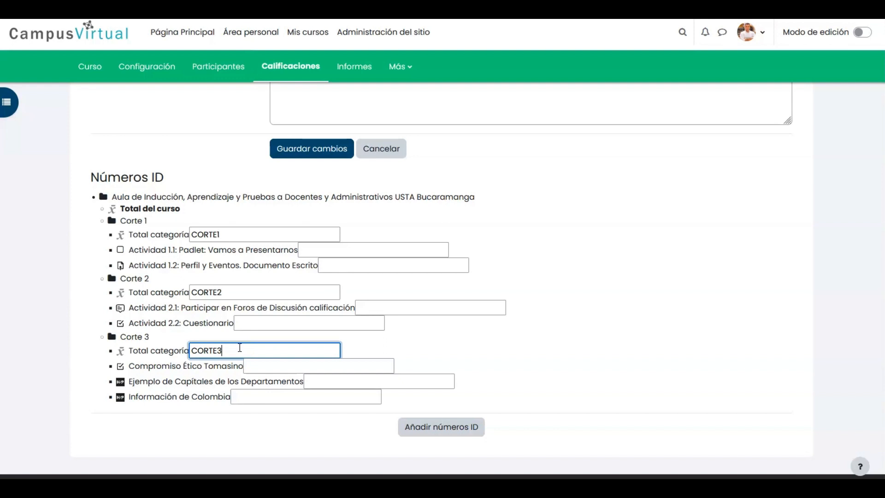
left_click(446, 427)
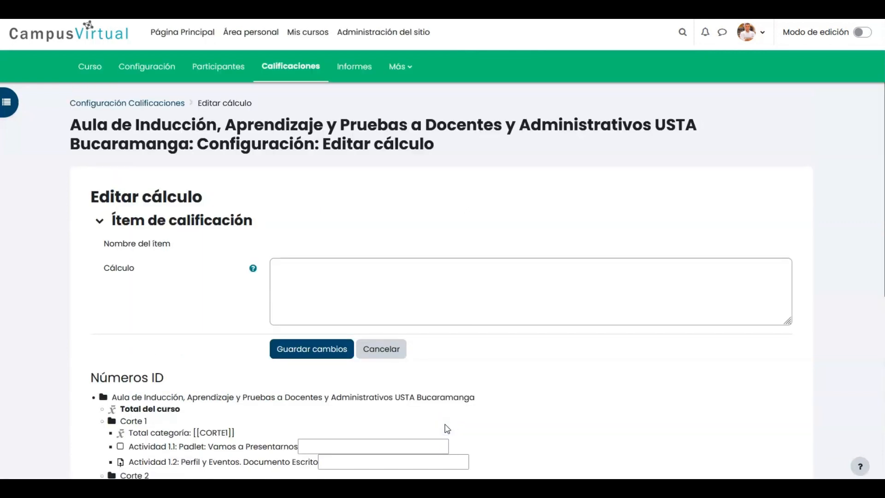
Set the Total del curso calculation to =[[CORTE1]]*0,3+[[CORTE2]]*0,3+[[CORTE3]]*0,4 and save the changes
scroll(446, 428, "down", 3)
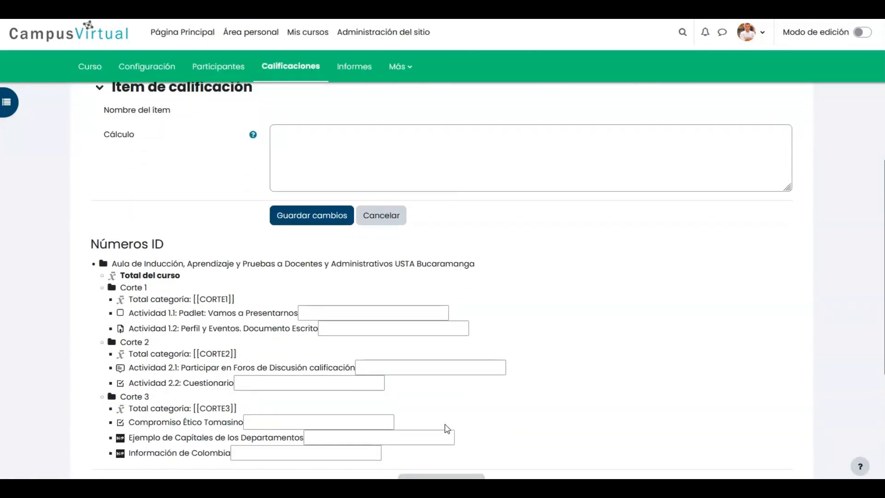
scroll(446, 427, "down", 2)
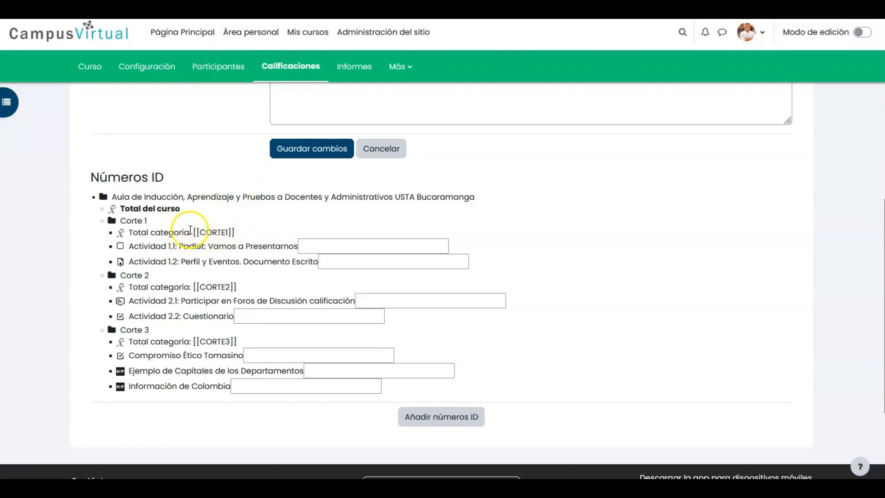
scroll(224, 249, "up", 2)
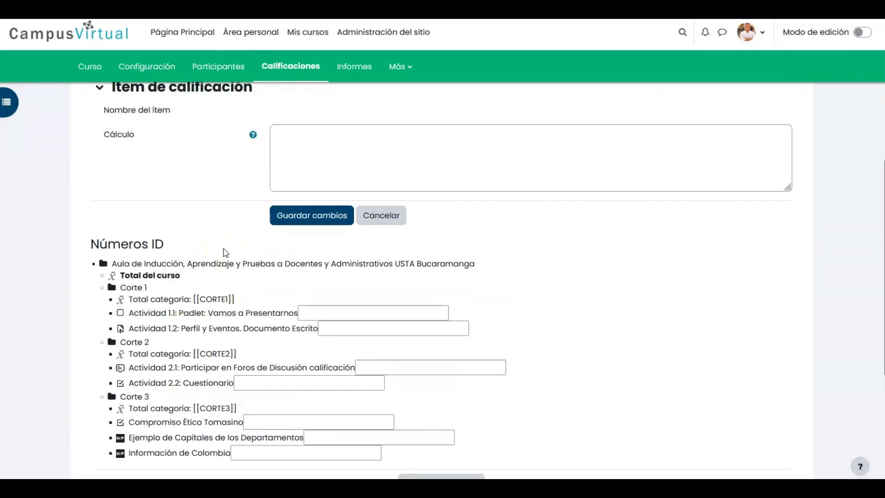
left_click(285, 142)
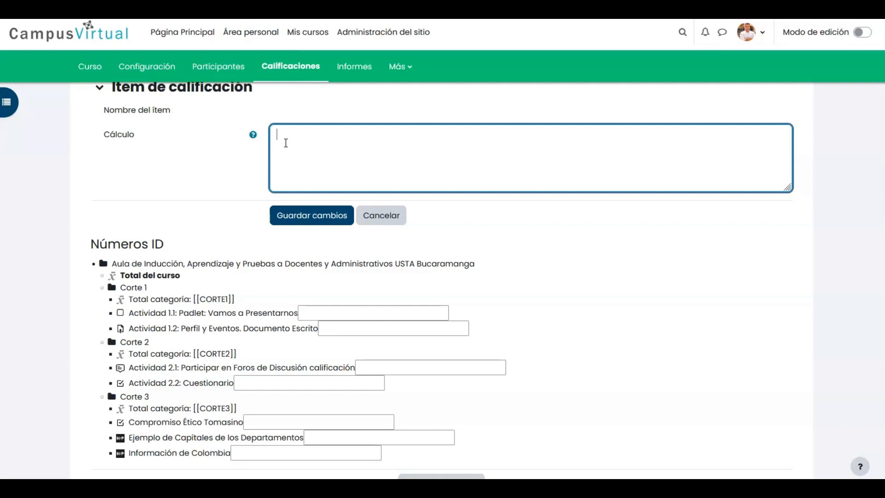
type("=[[CORTE1]]*0,3+[[CORTE2]]*0,3+[[CORTE3]]*0,4")
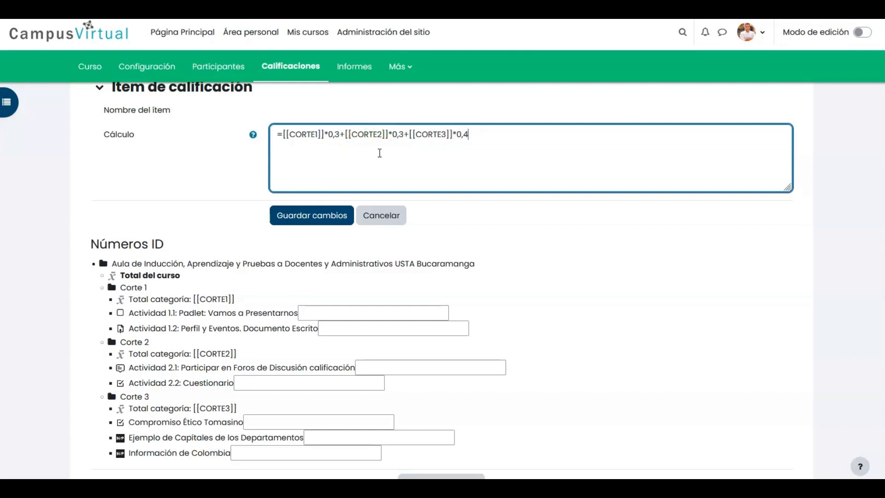
left_click(314, 216)
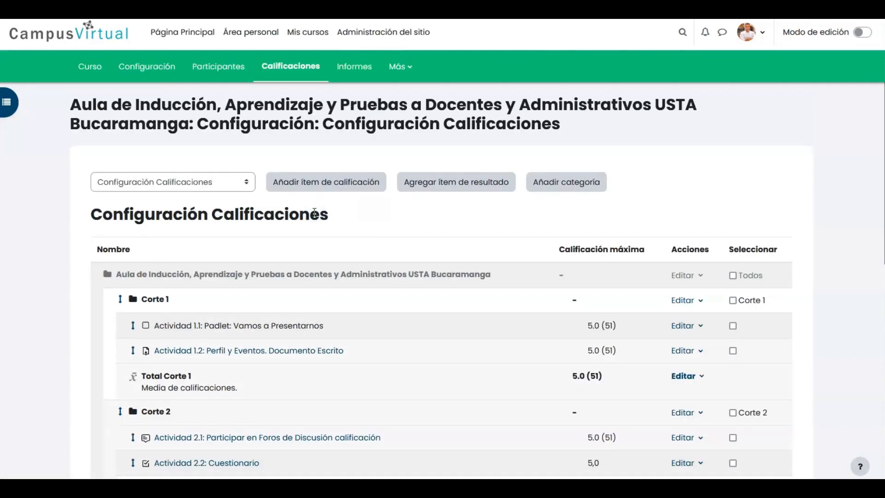
Reopen the Total del curso calculation, review its saved formula and the category ID numbers, and leave without saving
scroll(313, 212, "down", 7)
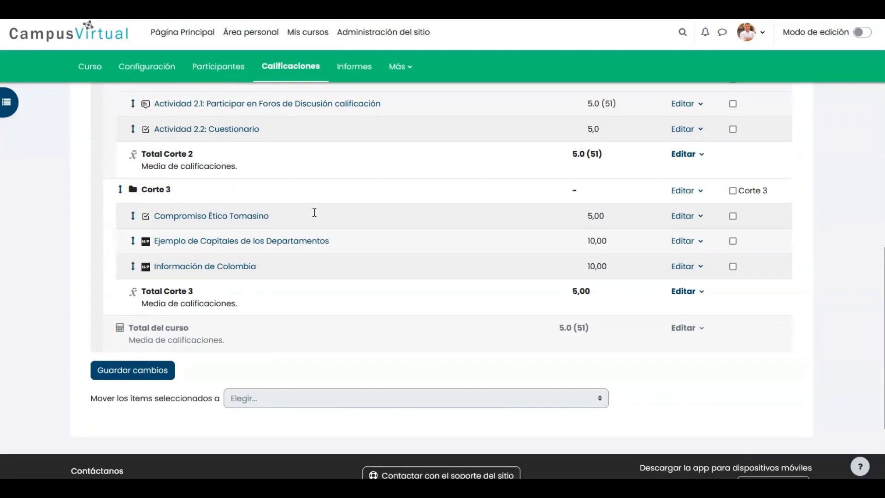
left_click(701, 330)
left_click(679, 331)
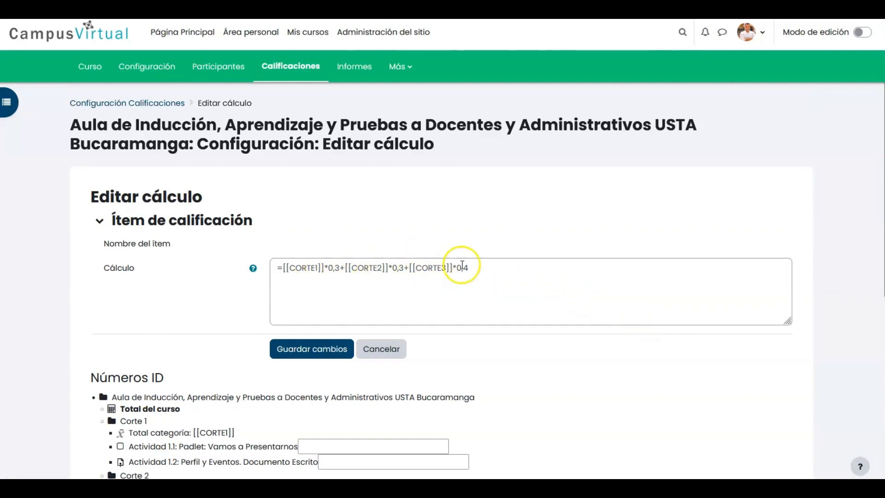
scroll(404, 271, "down", 1)
scroll(404, 271, "down", 4)
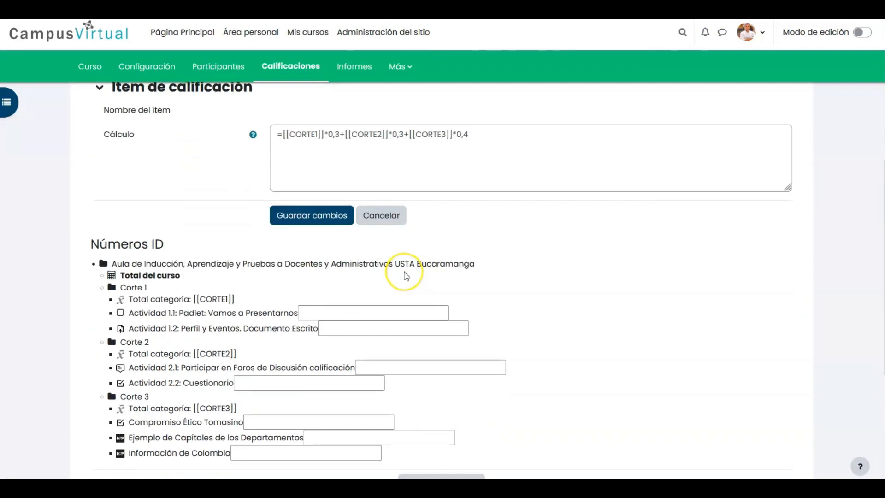
scroll(404, 272, "up", 3)
left_click(399, 254)
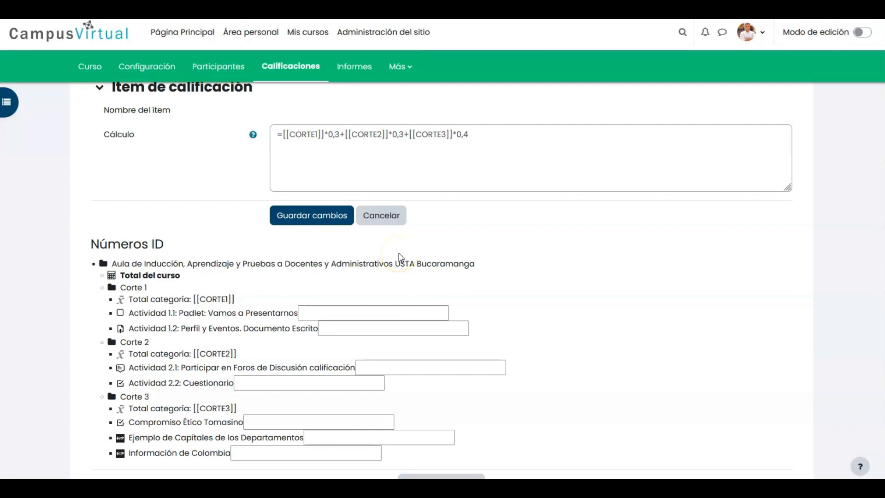
left_click(395, 217)
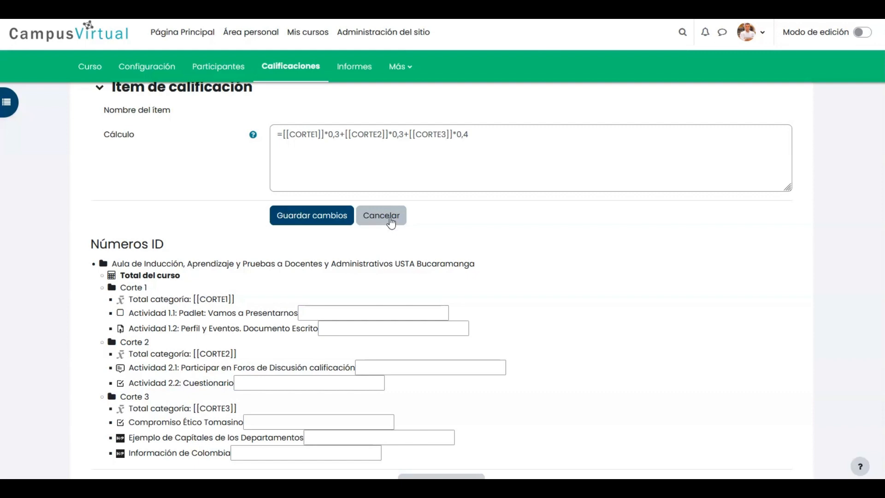
left_click(390, 221)
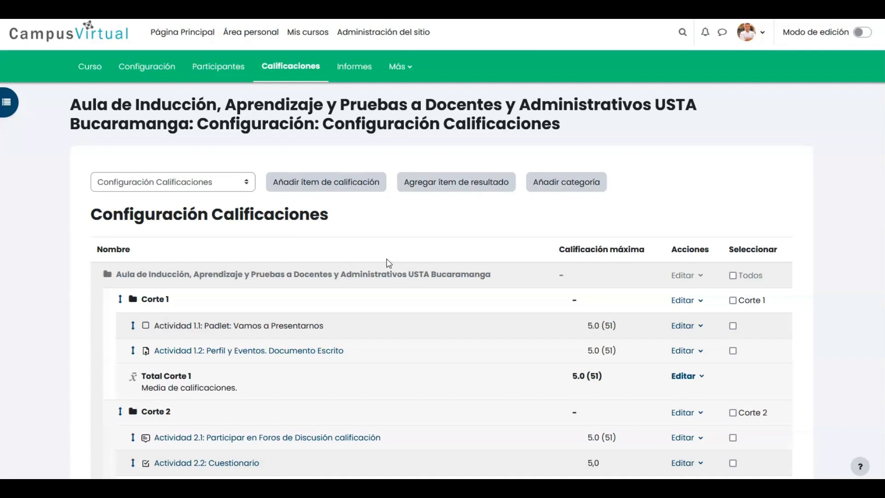
left_click(325, 239)
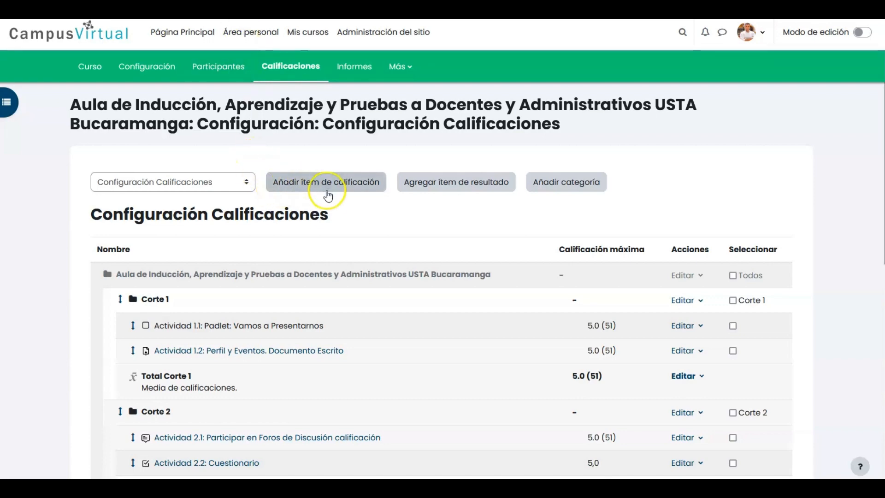
scroll(343, 226, "down", 1)
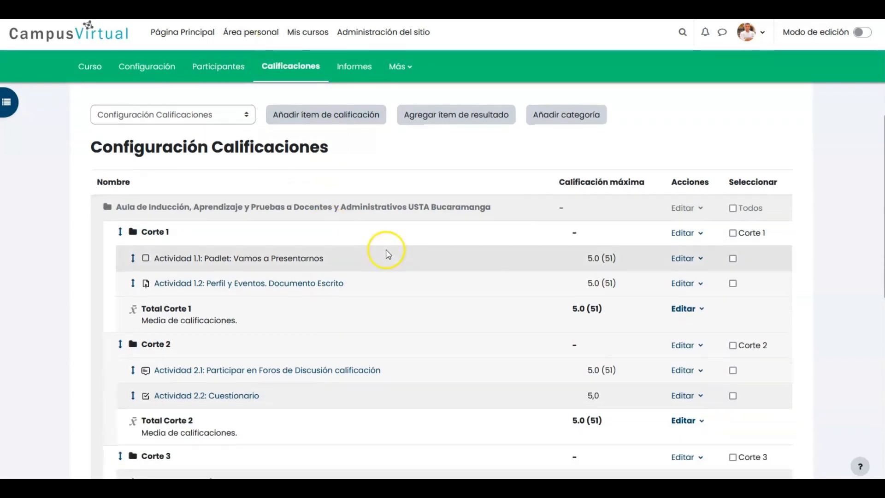
scroll(387, 253, "down", 2)
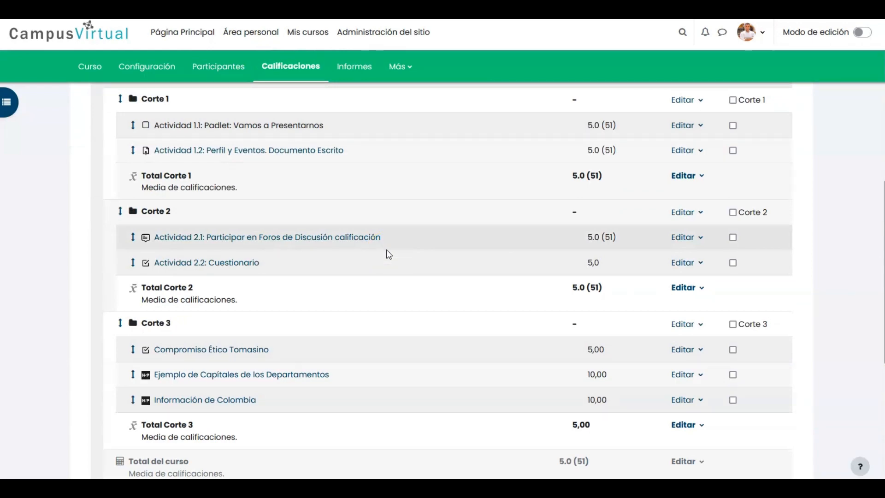
scroll(389, 254, "up", 2)
scroll(387, 253, "up", 1)
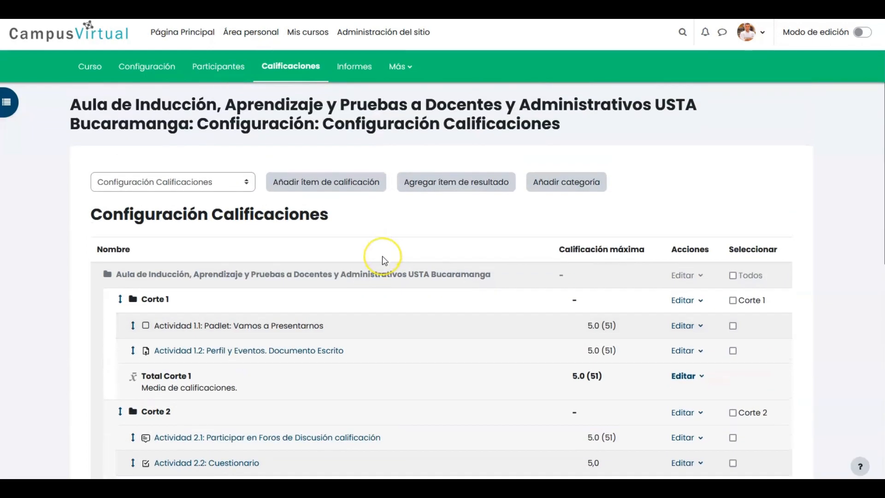